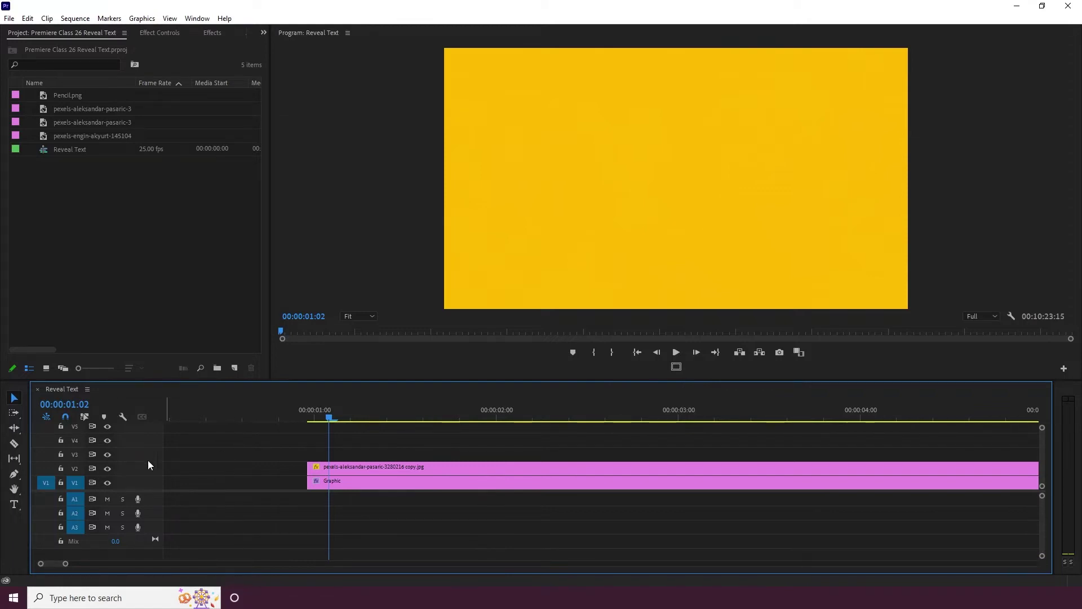
Step: Draw a long thin horizontal rectangle slightly below the middle of the frame with the Rectangle tool, leaving margins on both sides
click(14, 478)
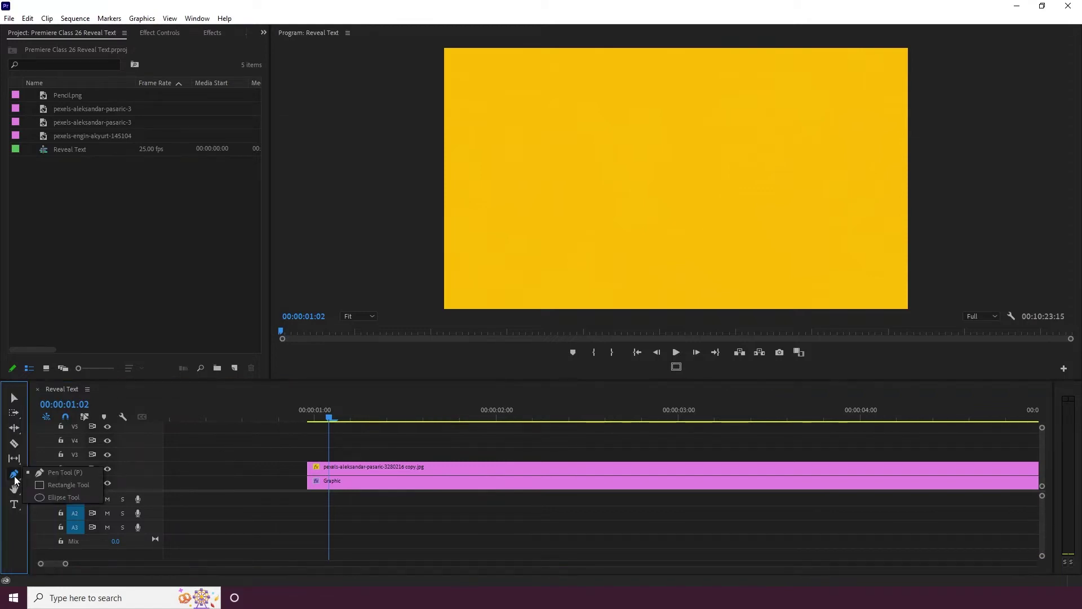
click(64, 485)
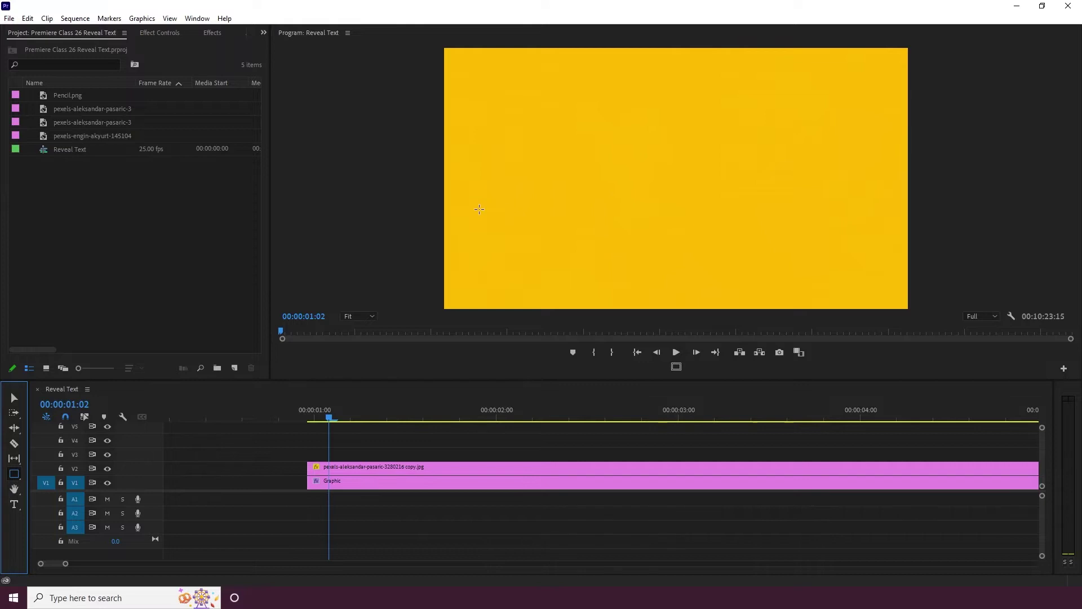
mouse_move(488, 203)
mouse_down()
mouse_move(592, 217)
mouse_move(732, 207)
mouse_up()
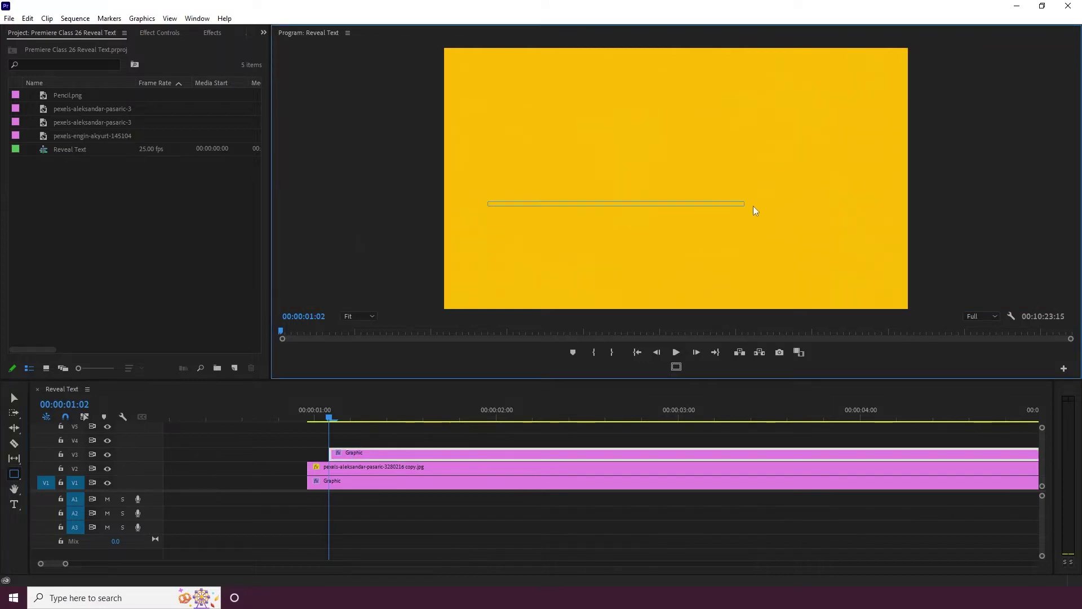
drag(821, 206, 840, 211)
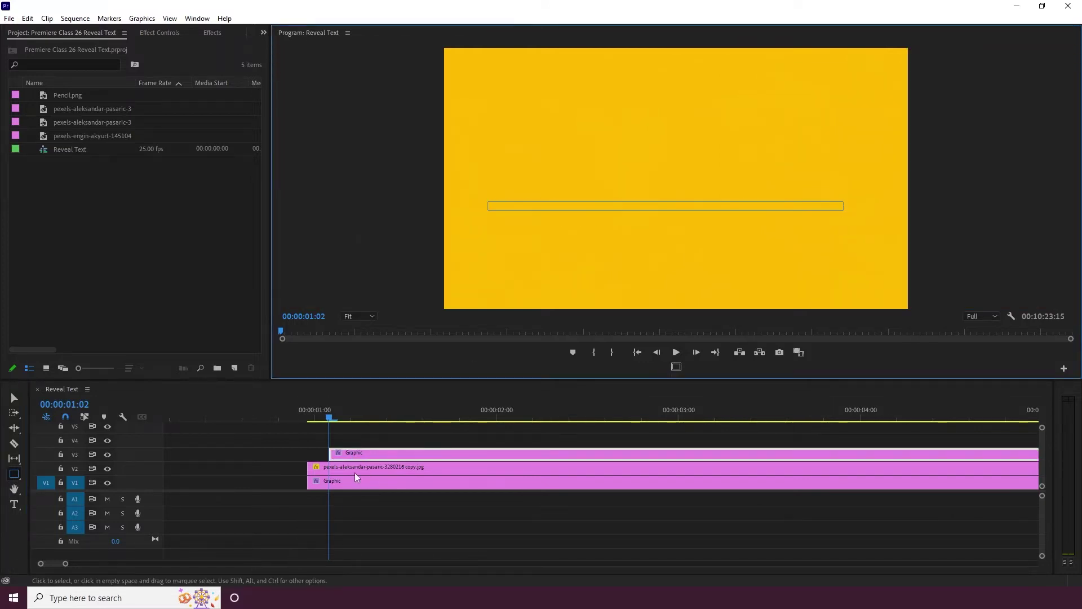
Step: Fill the rectangle with dark brown 484028 and reduce its height to make a slimmer line
key(shift+1)
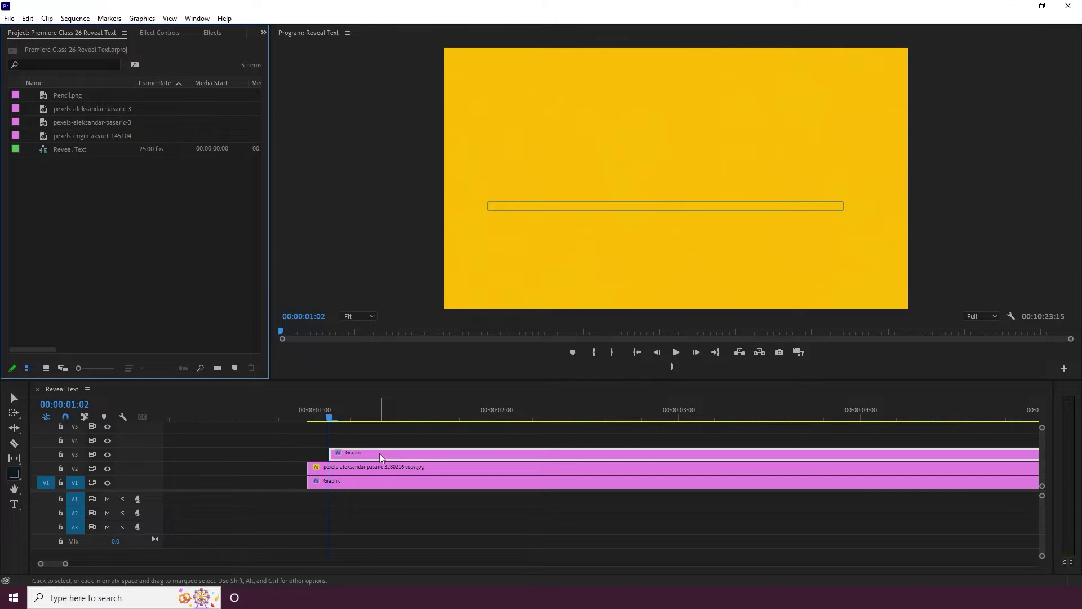
key(shift+5)
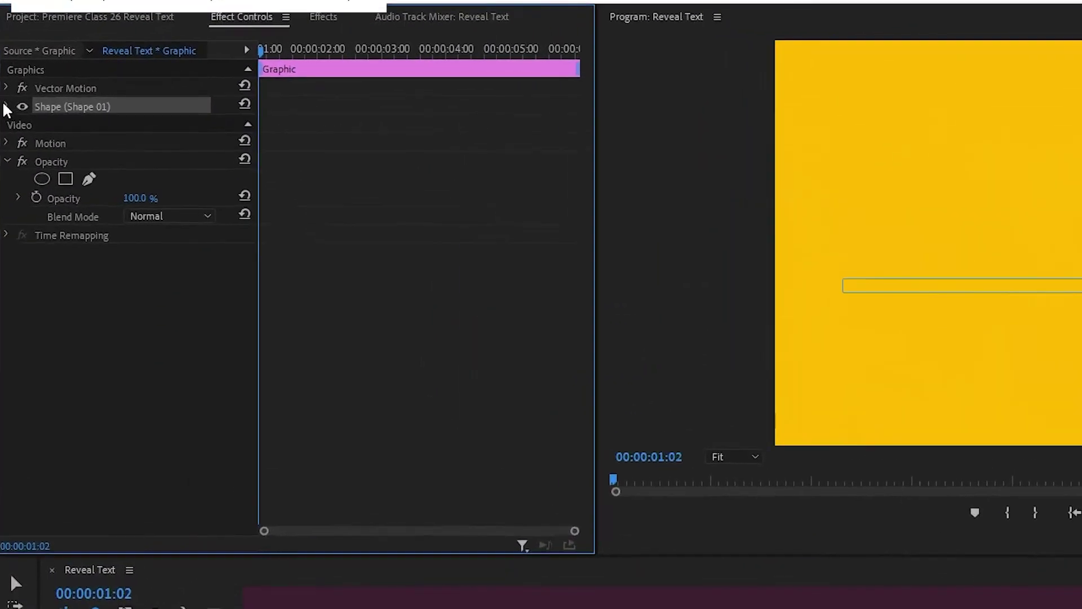
click(5, 107)
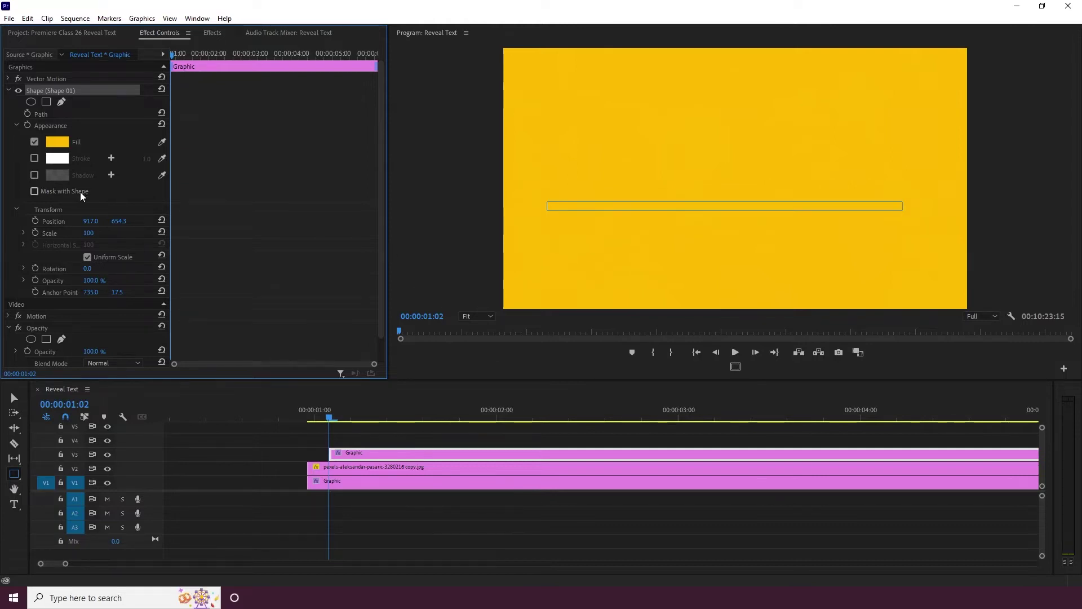
click(61, 144)
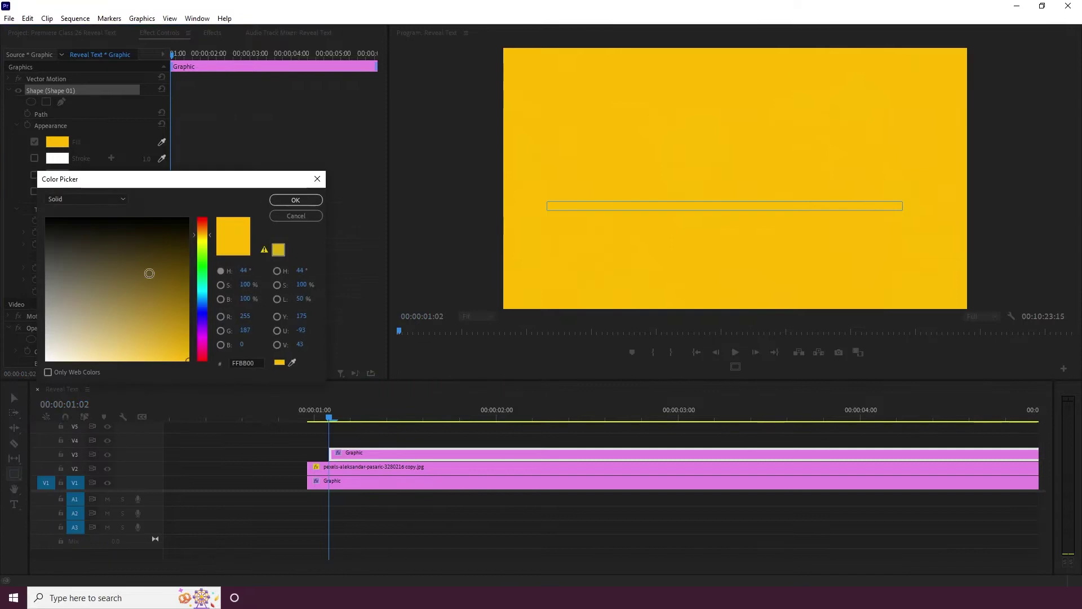
click(108, 258)
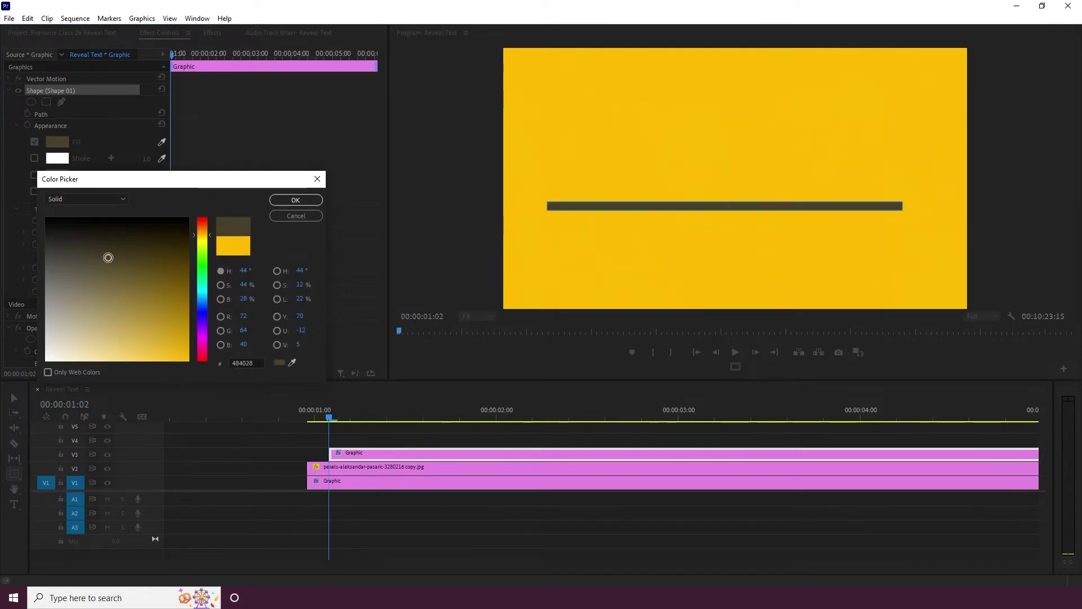
click(295, 200)
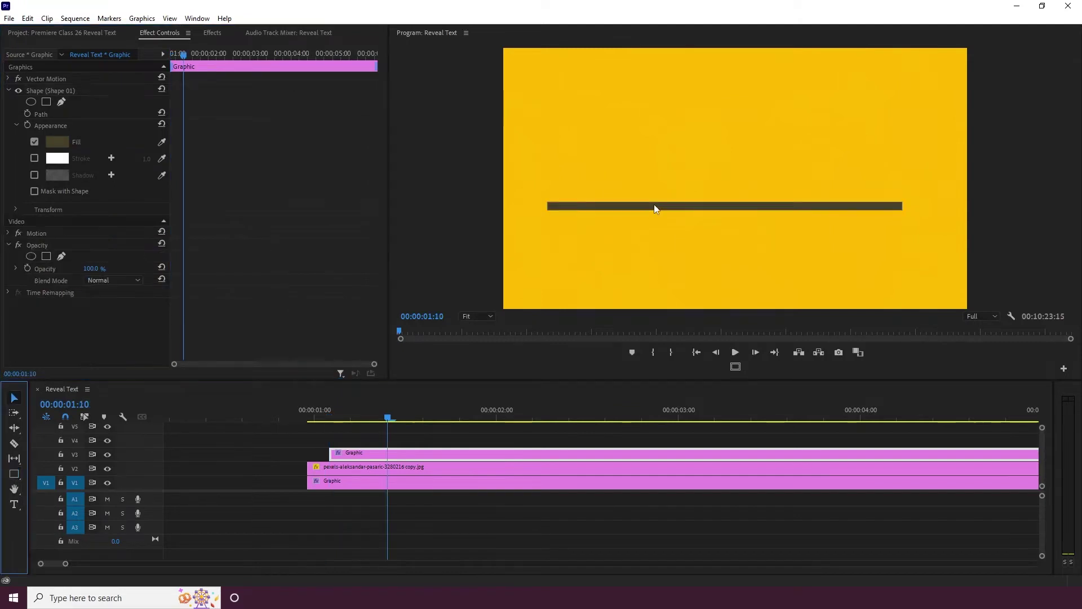
click(655, 205)
drag(725, 211, 724, 206)
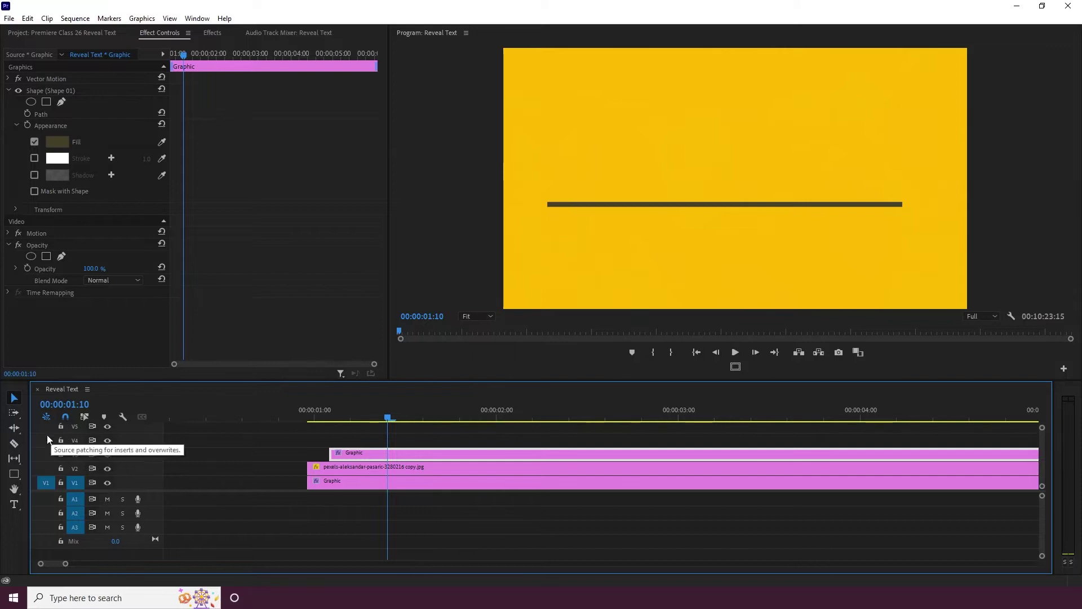
Step: Add the text "EDIT TRIX" above the line at 00:00:01:10
click(15, 406)
click(14, 504)
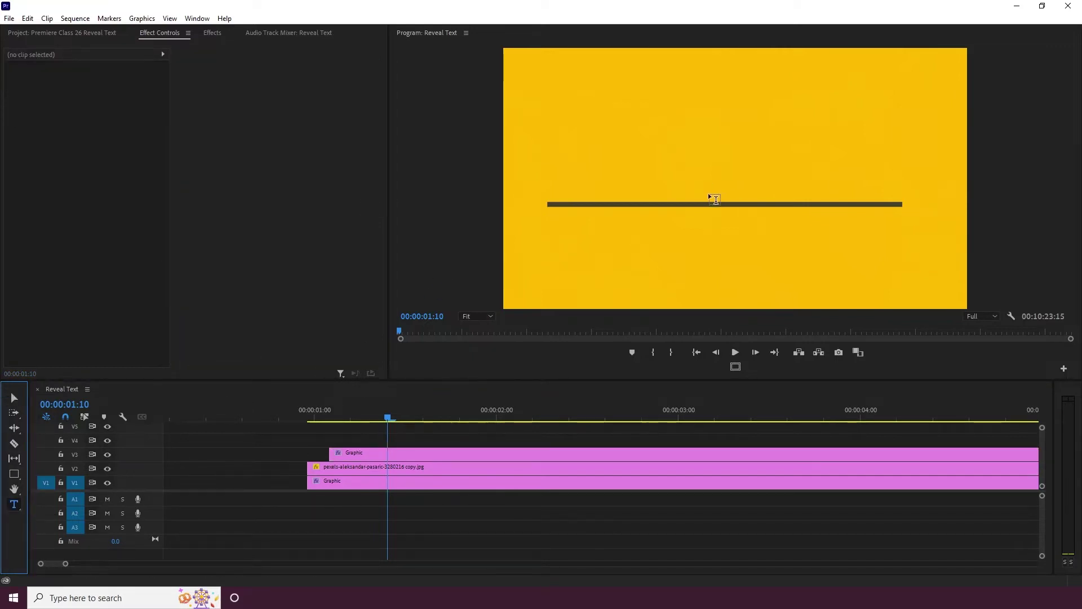
click(648, 182)
text(EDIT TRIX)
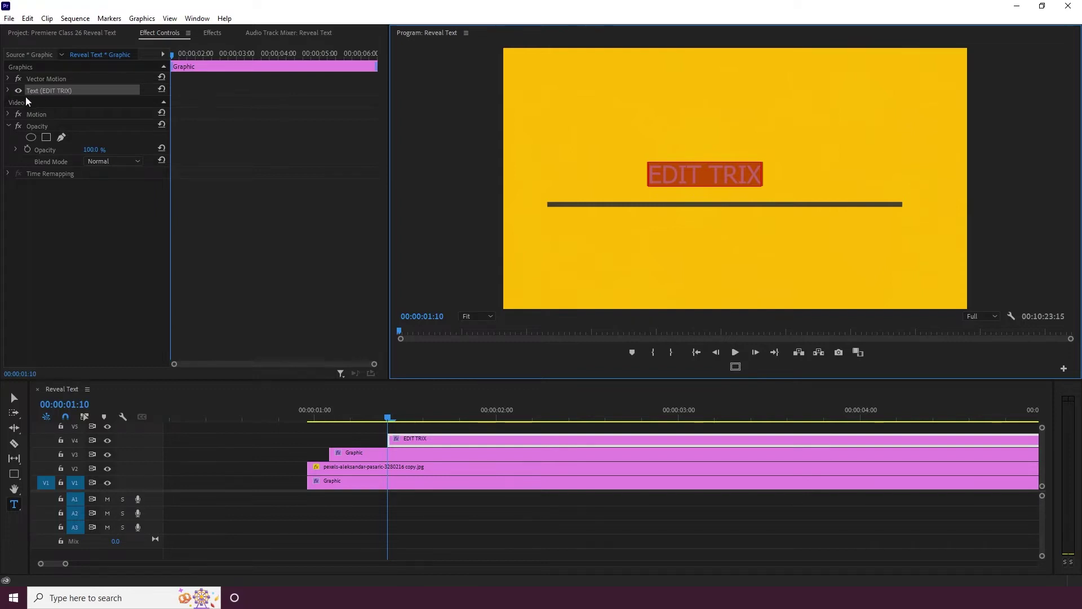
Step: Open the EDIT TRIX text layer's graphics properties and centre the text in the frame
click(421, 429)
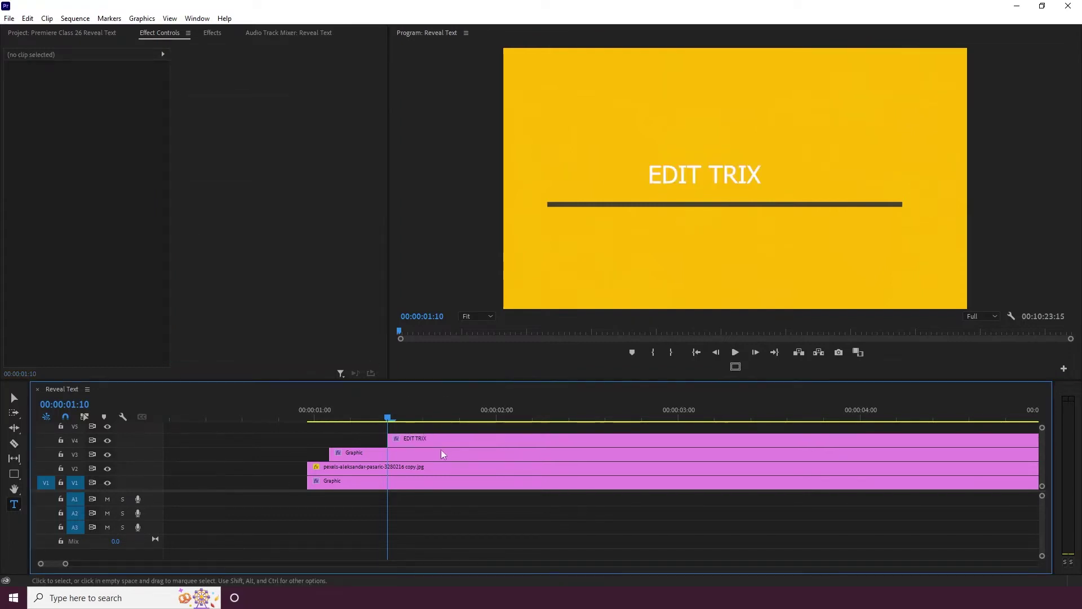
double_click(444, 440)
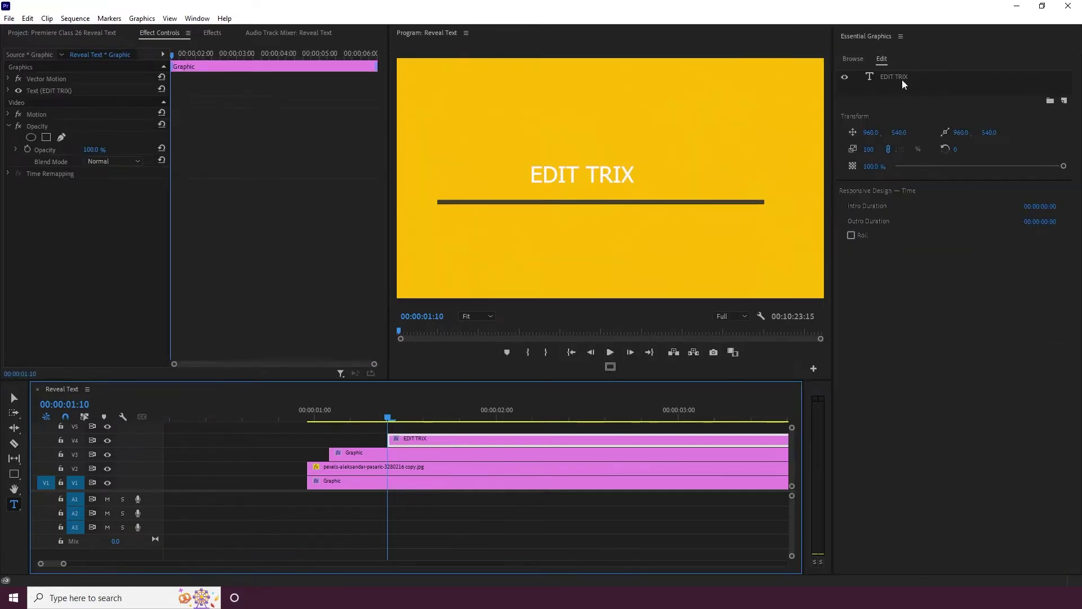
click(894, 78)
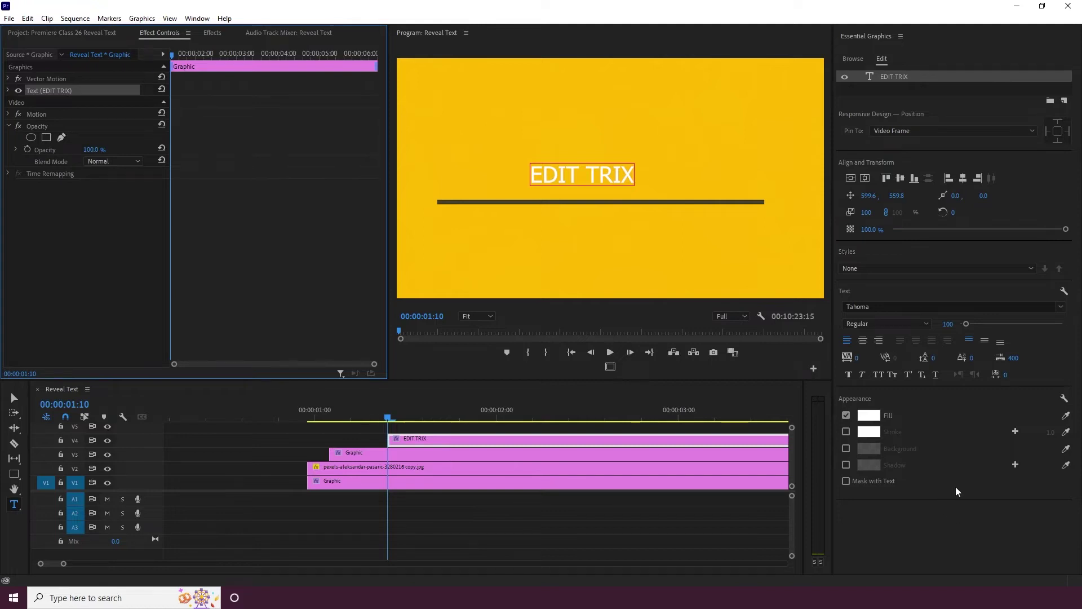
click(8, 90)
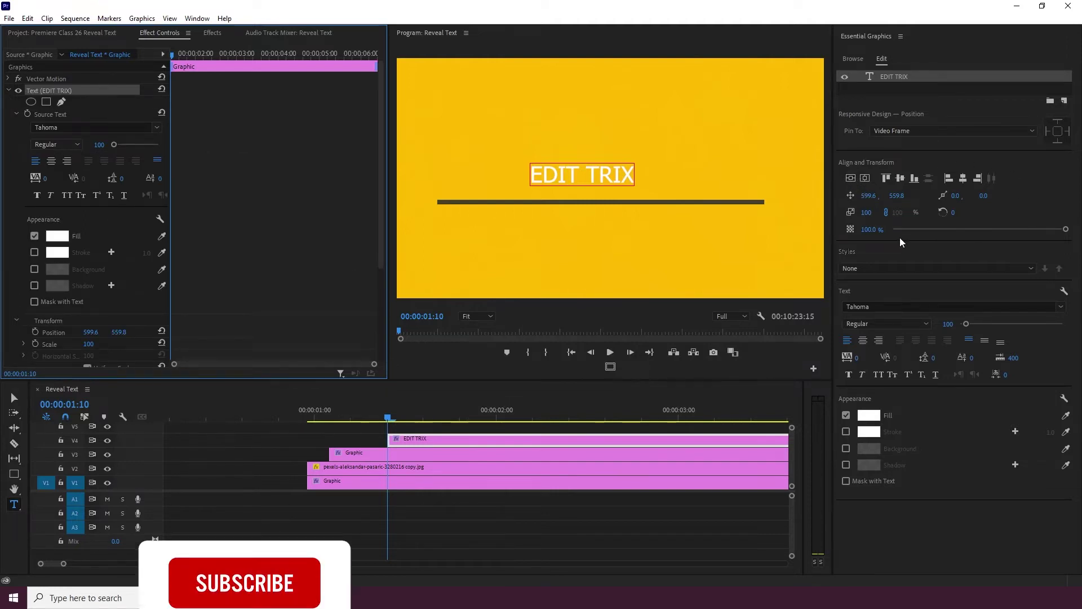
click(865, 178)
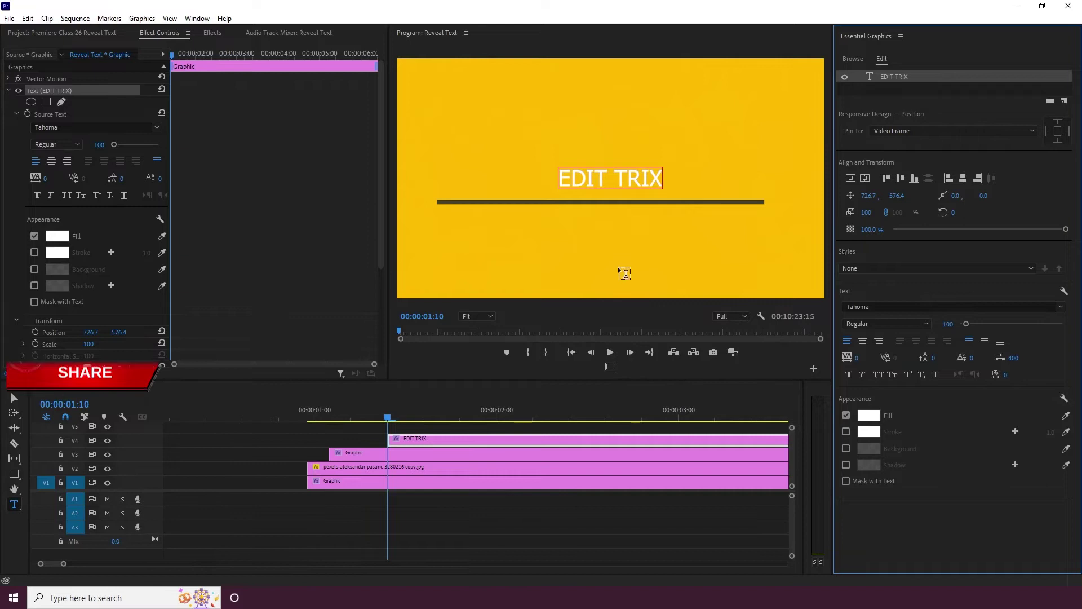
Step: Set the EDIT TRIX text's font to Montserrat with the Medium weight
click(432, 443)
click(887, 77)
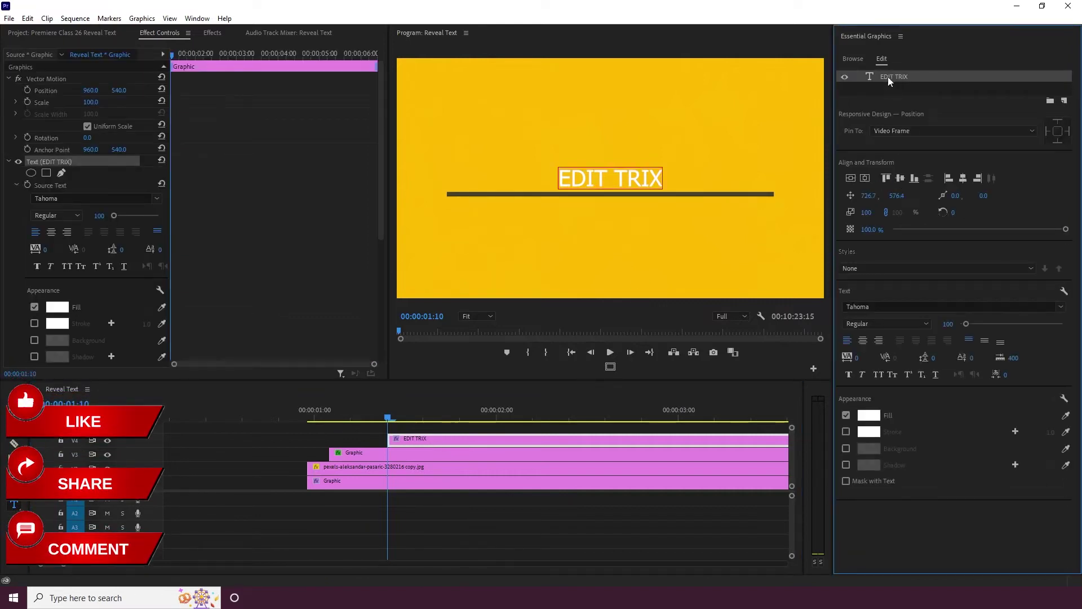
click(883, 307)
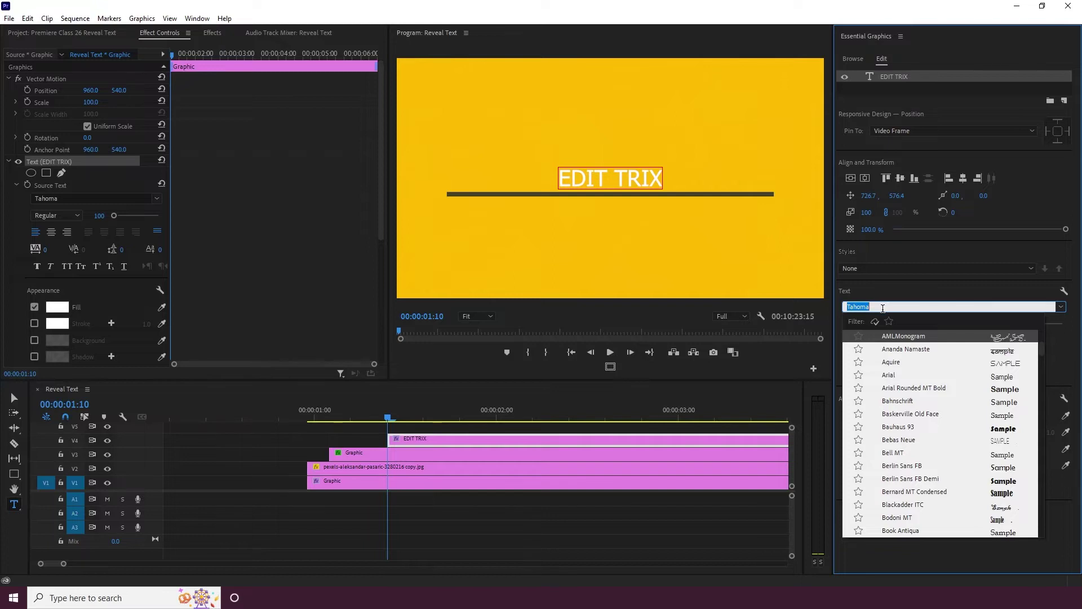
text(Montserr)
click(930, 340)
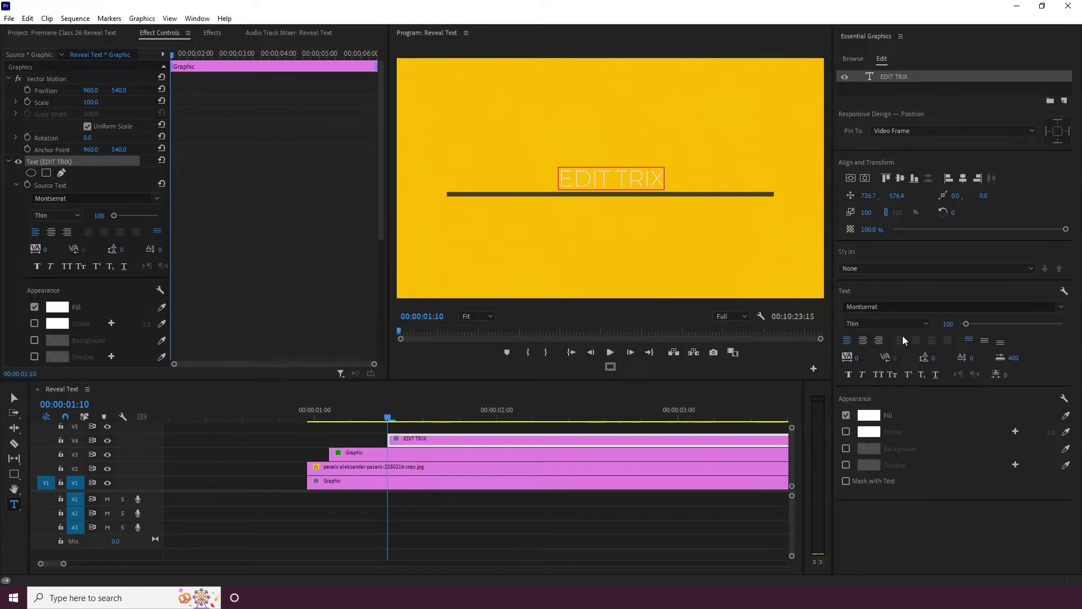
click(900, 325)
click(868, 435)
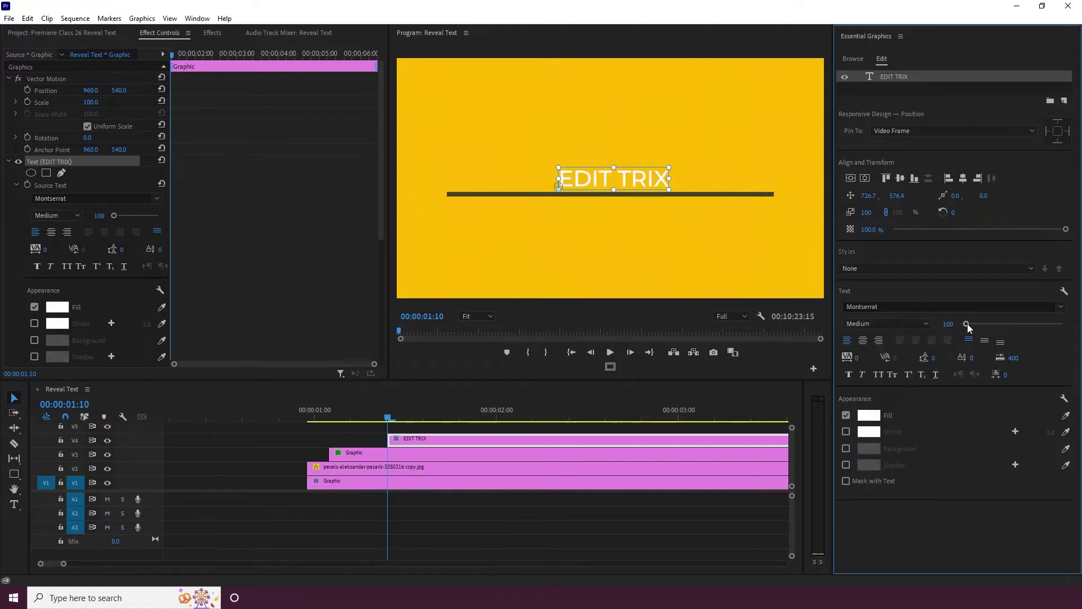
Step: Enlarge the EDIT TRIX text to a size of about 280 and centre it directly above the line
drag(969, 327, 979, 326)
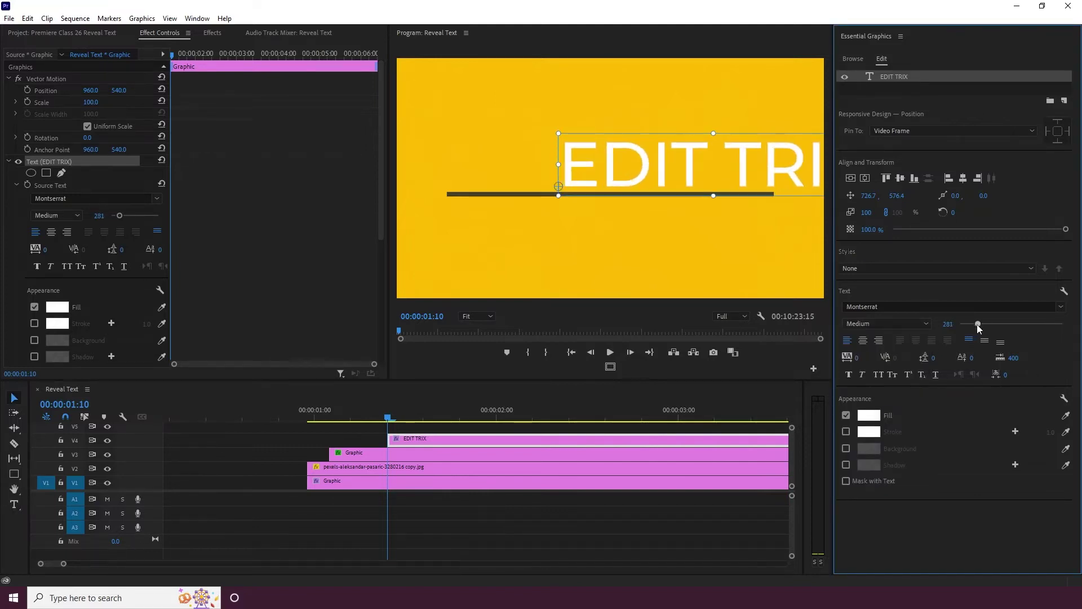
drag(731, 161, 630, 169)
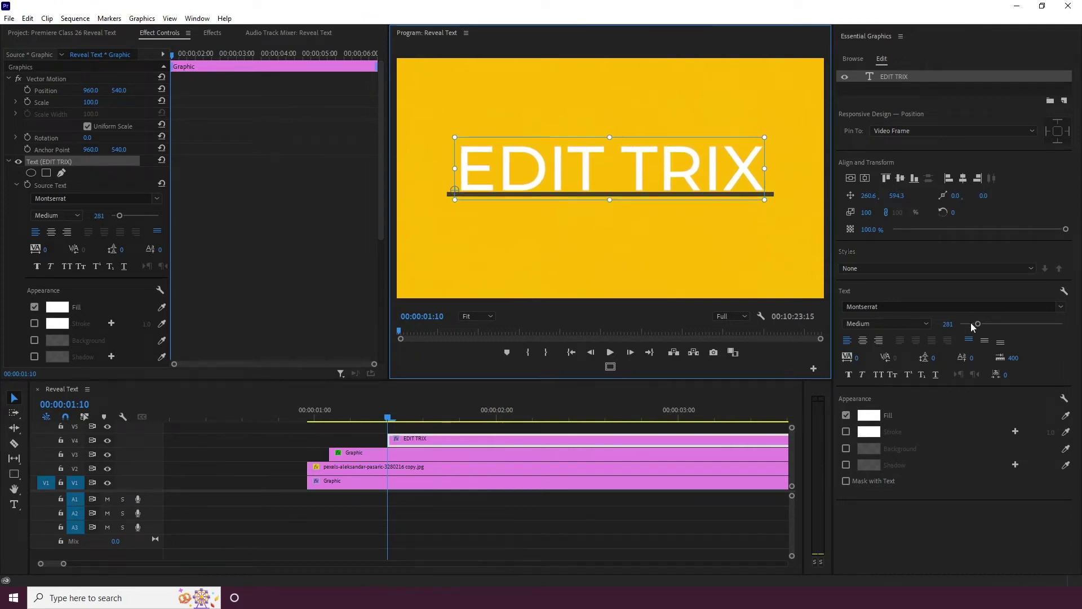
drag(979, 327, 980, 327)
drag(693, 161, 691, 162)
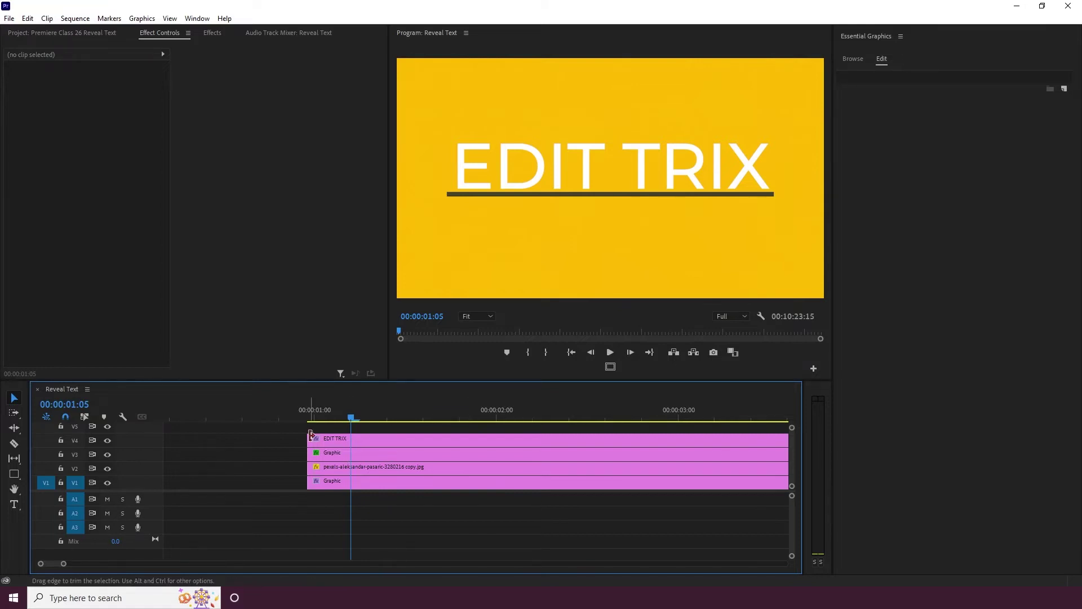
Step: Trim the start of the EDIT TRIX clip so it begins at about 00:00:01:13, after the line clip
drag(310, 438, 410, 438)
Step: Turn off Uniform Scale in the line clip's Vector Motion and keyframe Scale Width at 0 at the clip's start, 00:00:00:24
click(368, 452)
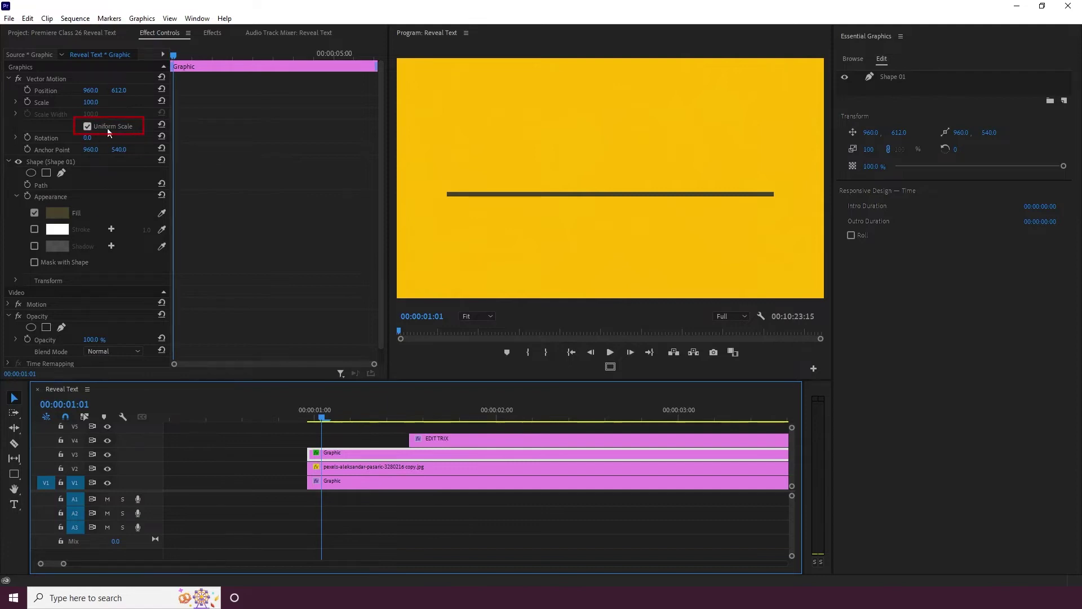
click(87, 127)
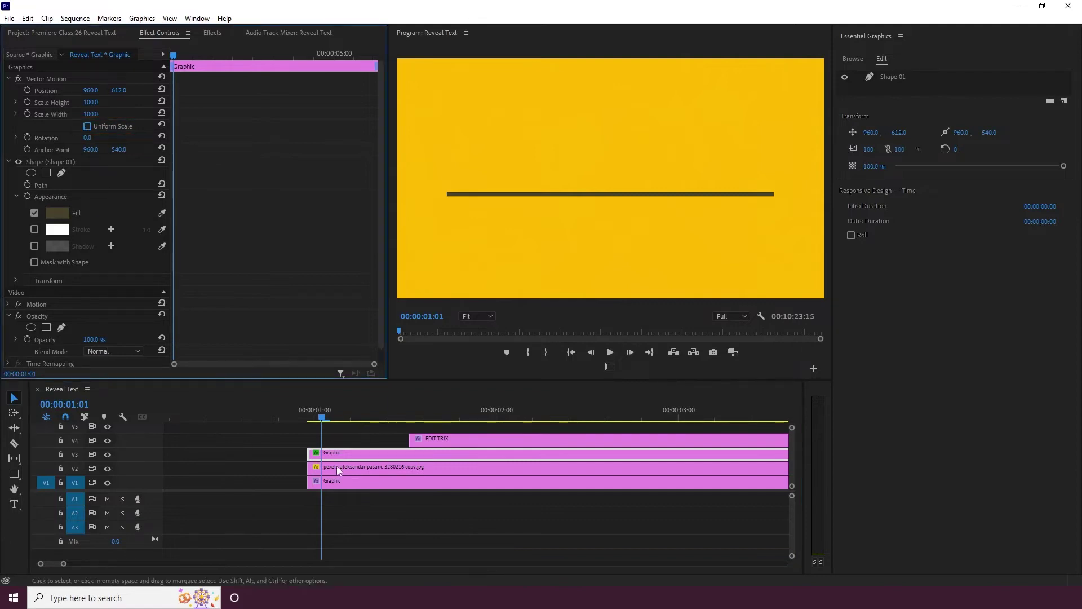
click(321, 414)
drag(321, 414, 310, 414)
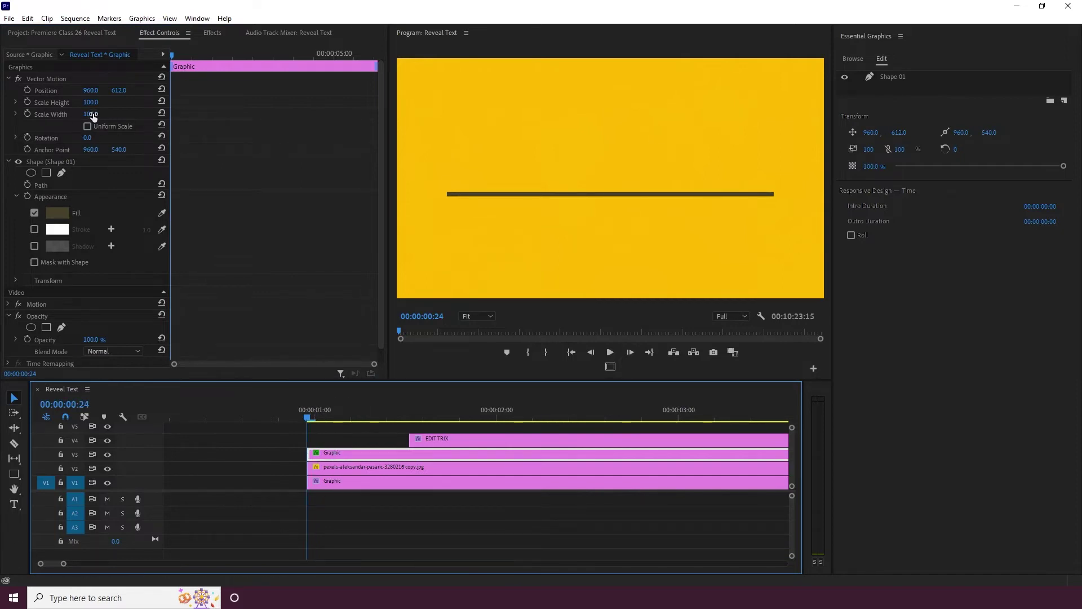
drag(93, 116, 37, 116)
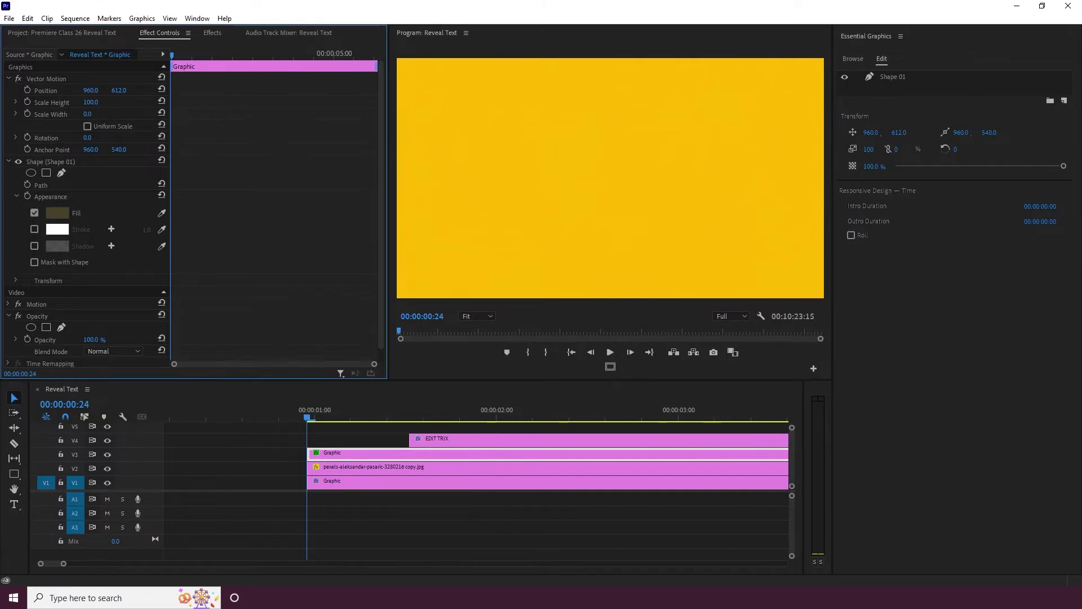
click(27, 115)
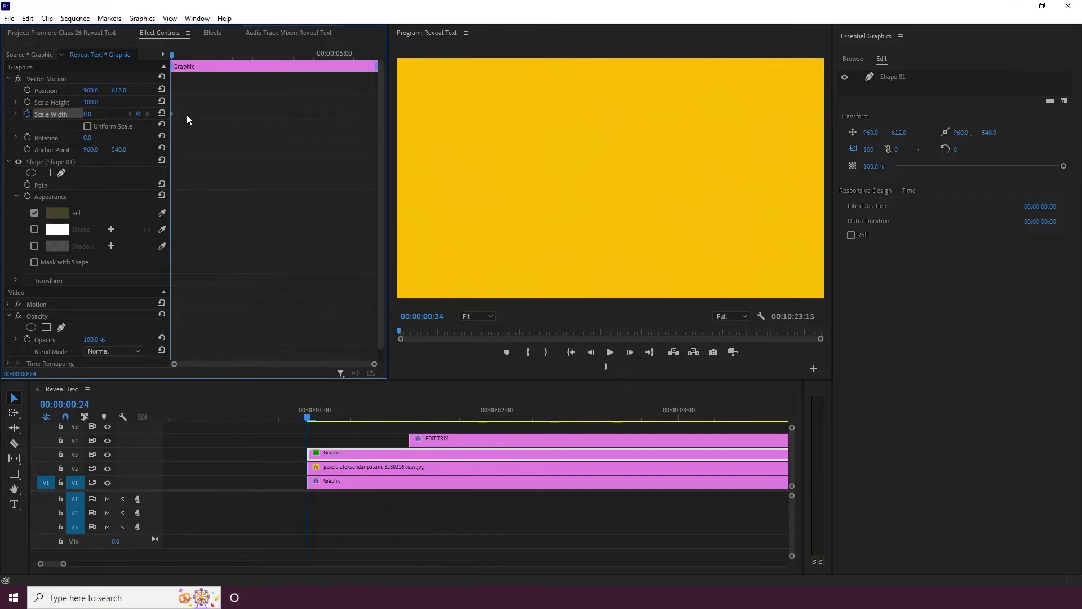
Step: Add a second Scale Width keyframe of 100 for the line at 00:00:01:04
click(307, 417)
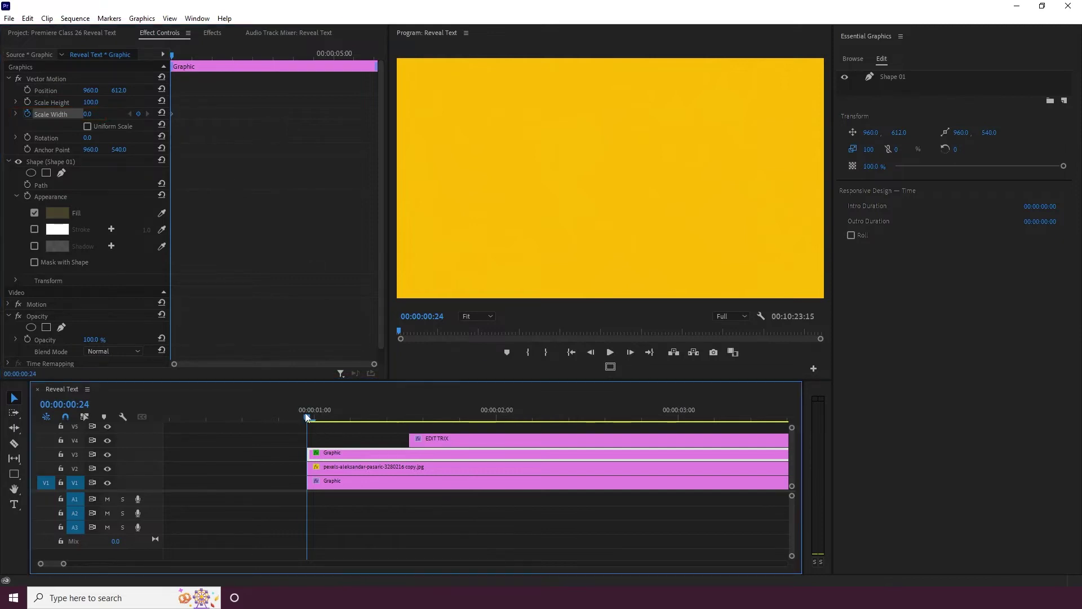
key(shift+Right)
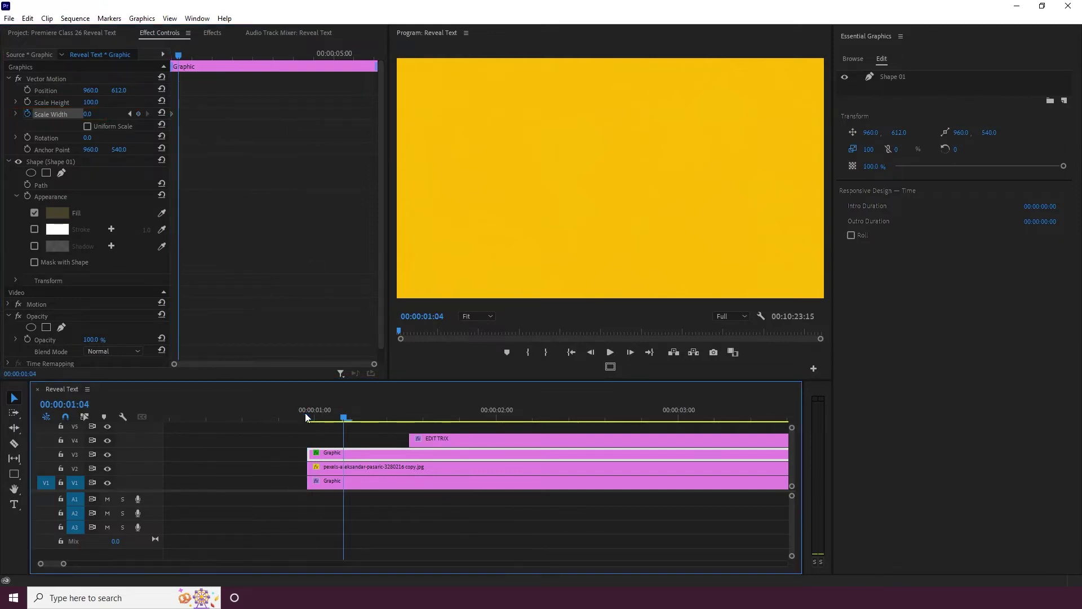
click(92, 114)
text(1)
key(Return)
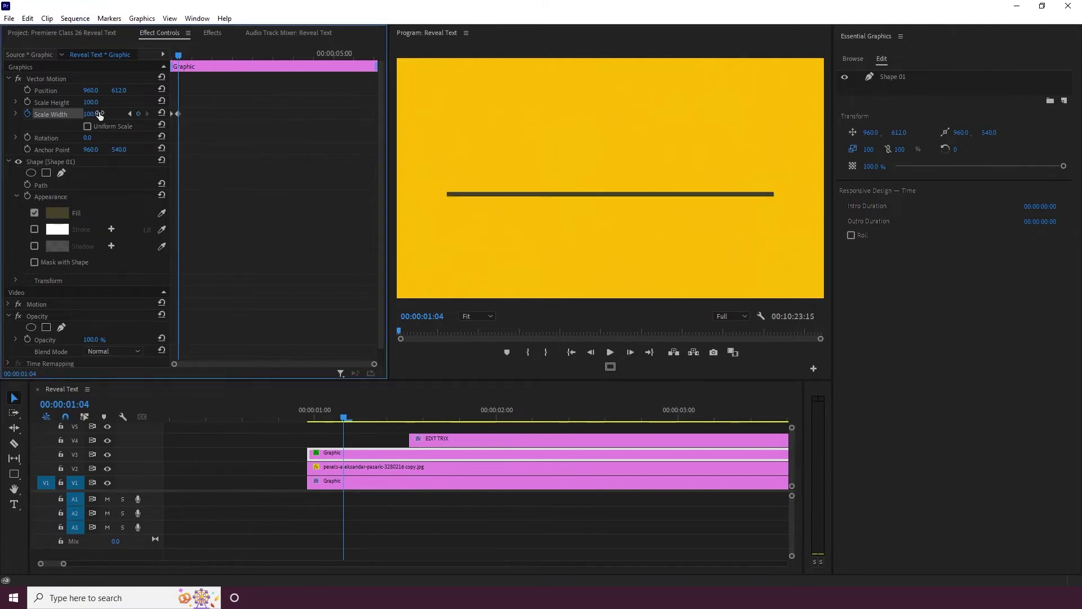
Step: Play the sequence from 00:00:00:24 to preview the line's growing animation
click(314, 420)
click(309, 420)
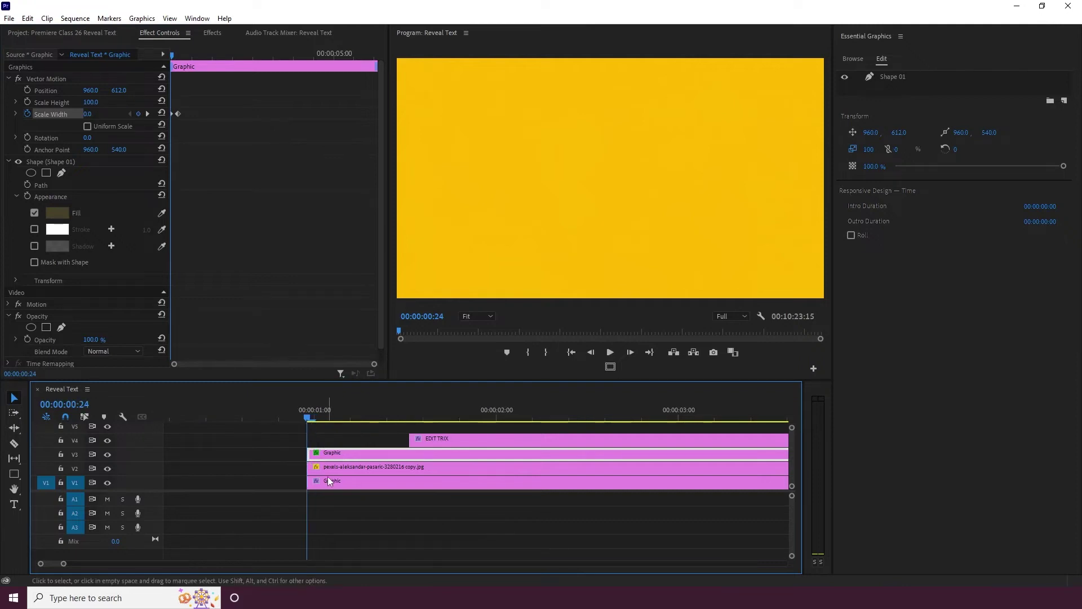
key(space)
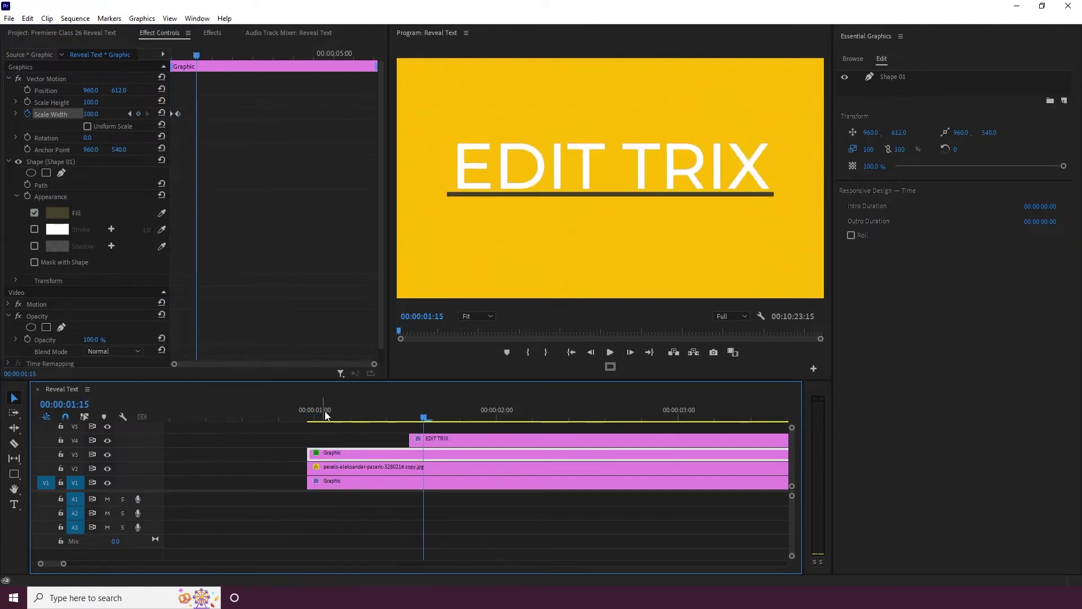
Step: Replay the line's growth from 00:00:00:24 and move its second Scale Width keyframe to about 00:00:01:09
click(309, 420)
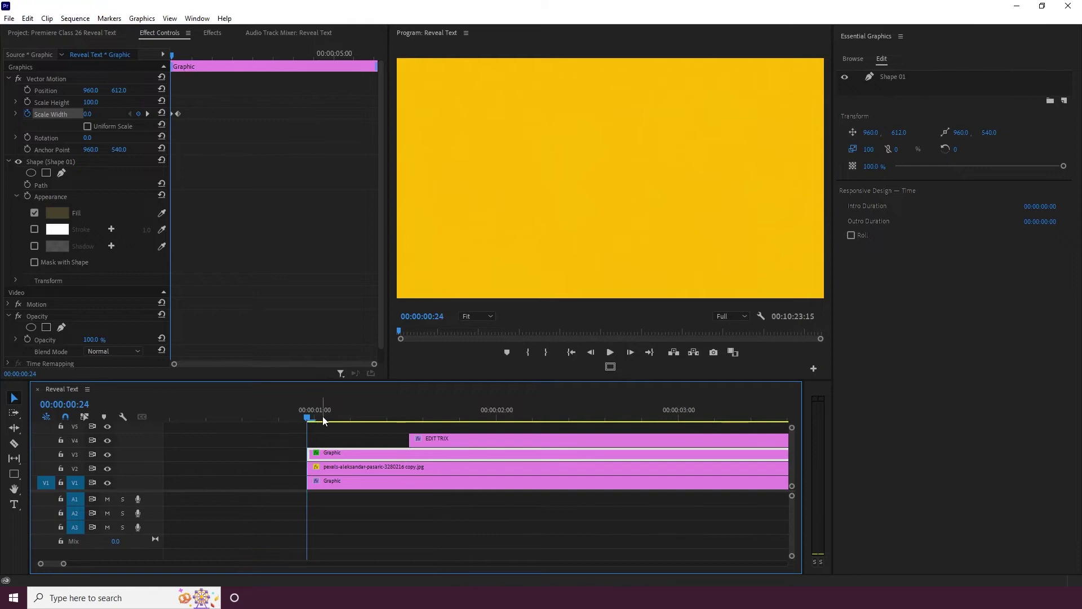
key(space)
drag(182, 114, 187, 115)
Step: Apply Ease In to the line's second Scale Width keyframe and Ease Out to the first, and expand the property's graph
right_click(185, 113)
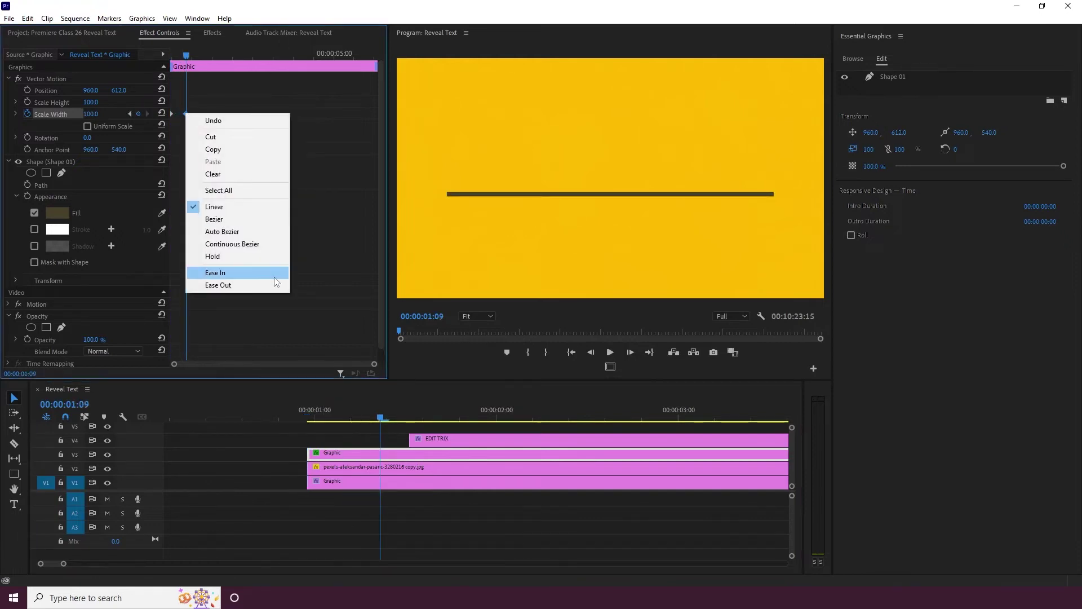
click(246, 275)
right_click(172, 113)
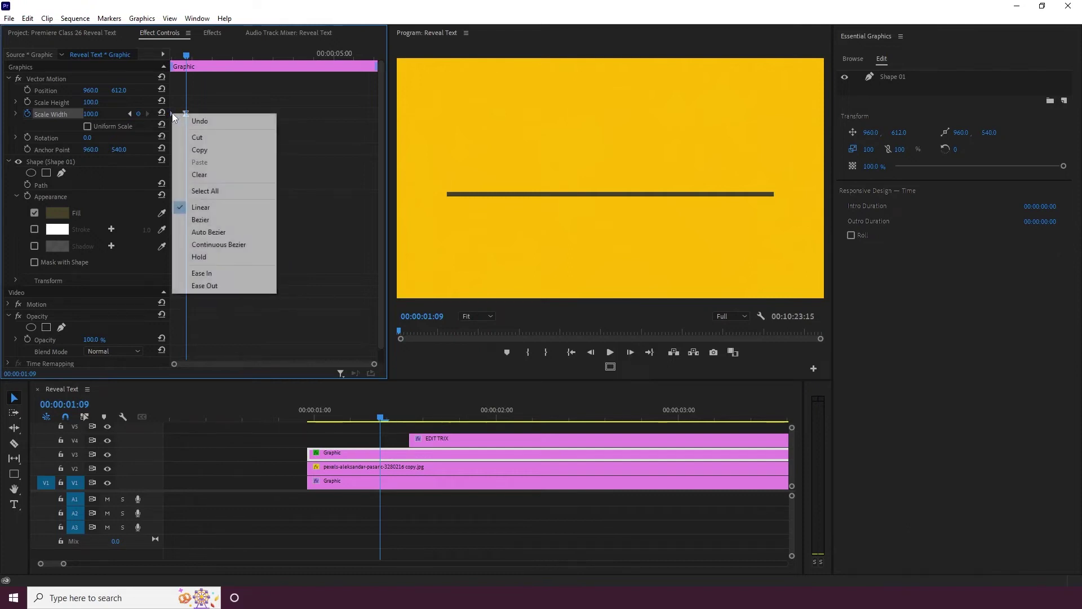
click(215, 285)
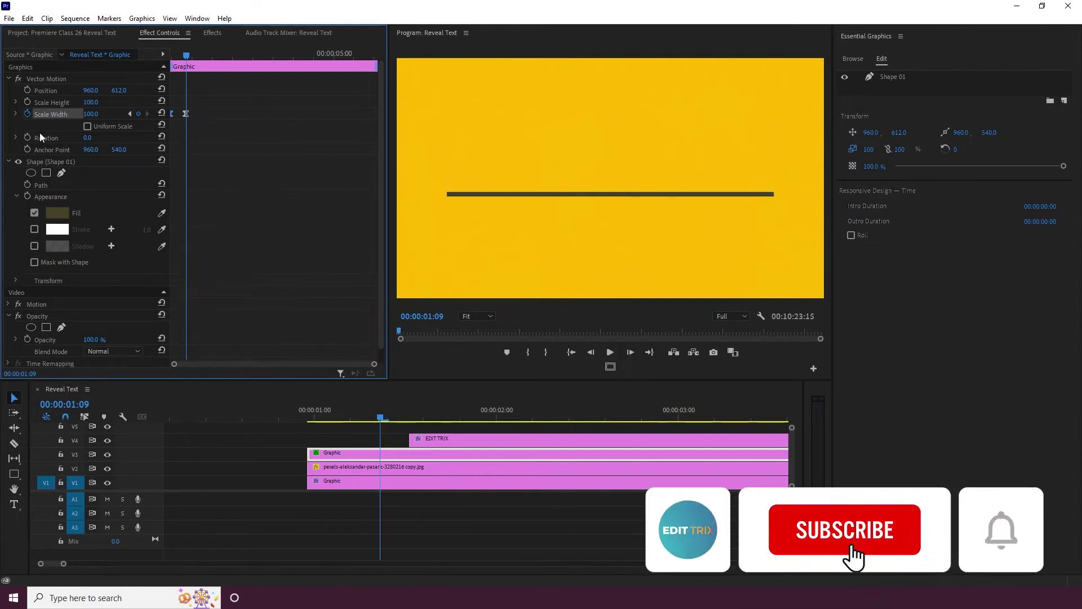
click(15, 114)
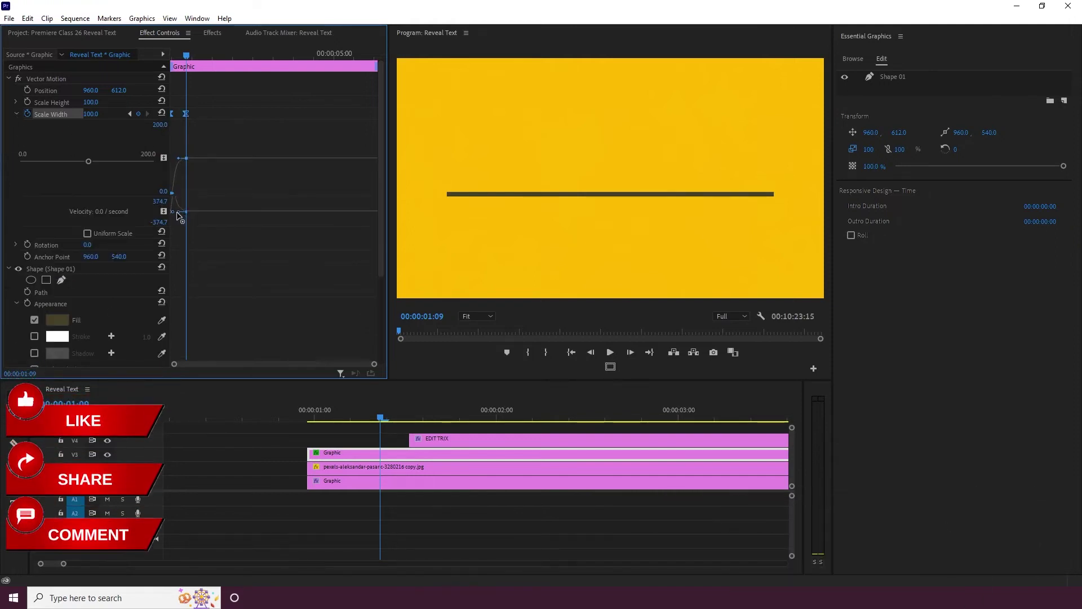
Step: Play the sequence from 00:00:00:24 to preview the eased line animation together with the title
click(321, 419)
drag(322, 419, 309, 419)
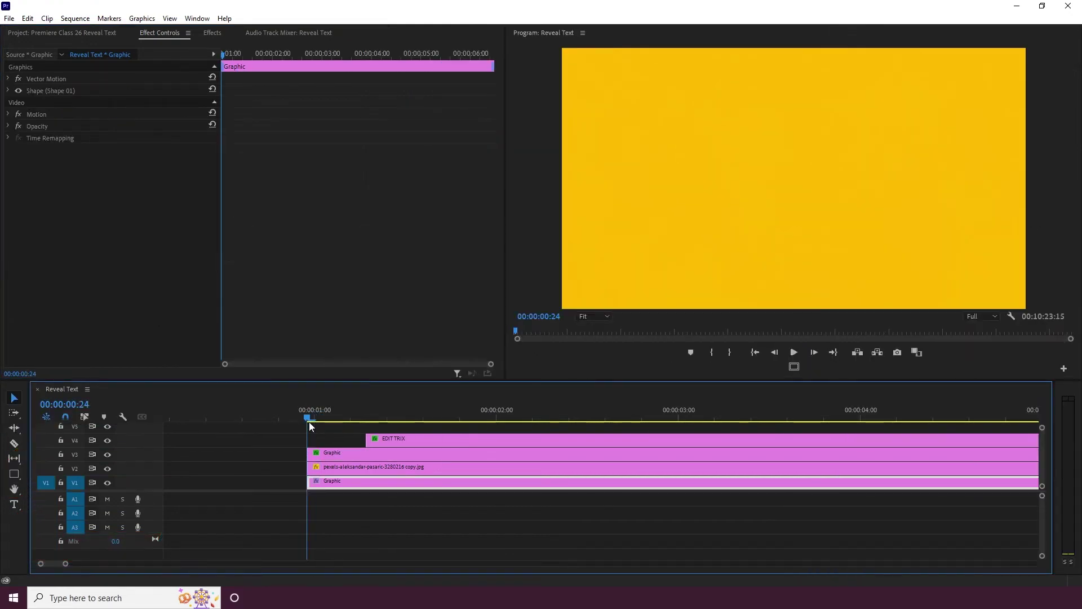
key(space)
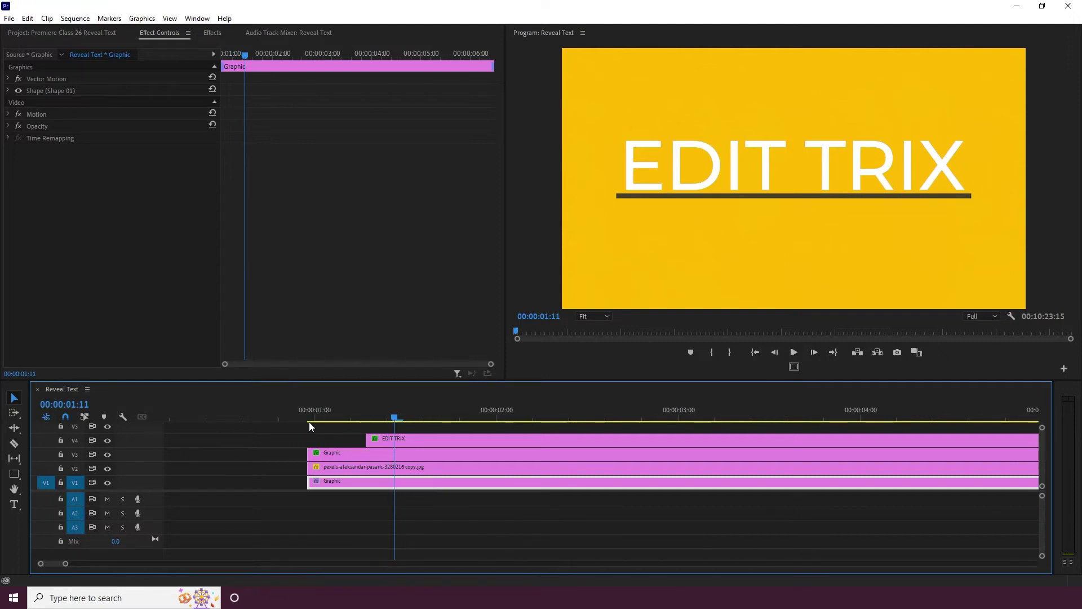
Step: Lower the EDIT TRIX clip's Vector Motion Position to 952, 792 at its start, 00:00:01:07, and keyframe it
click(390, 438)
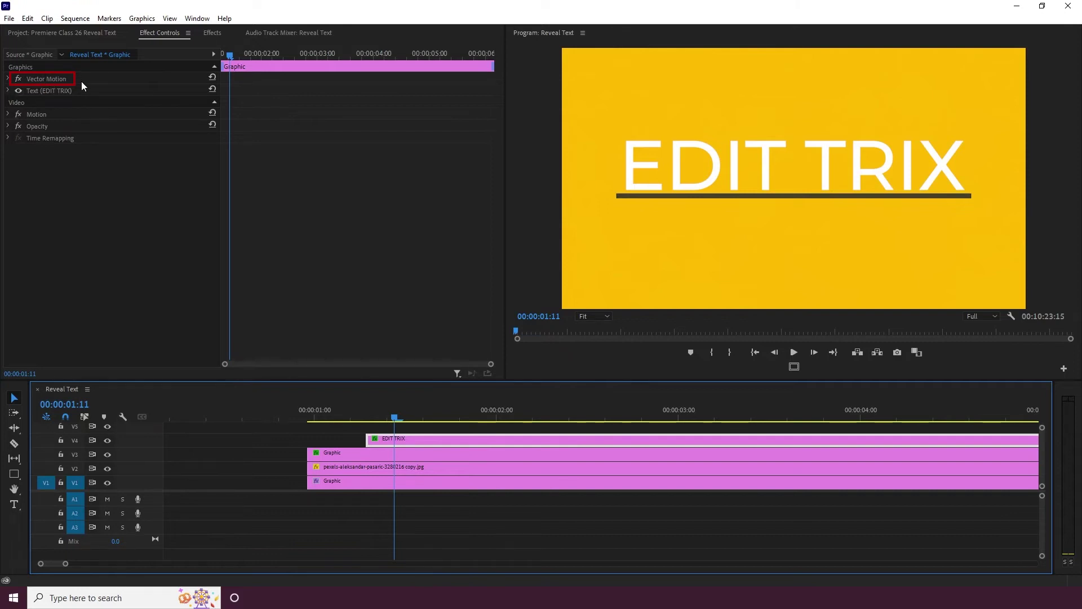
click(9, 79)
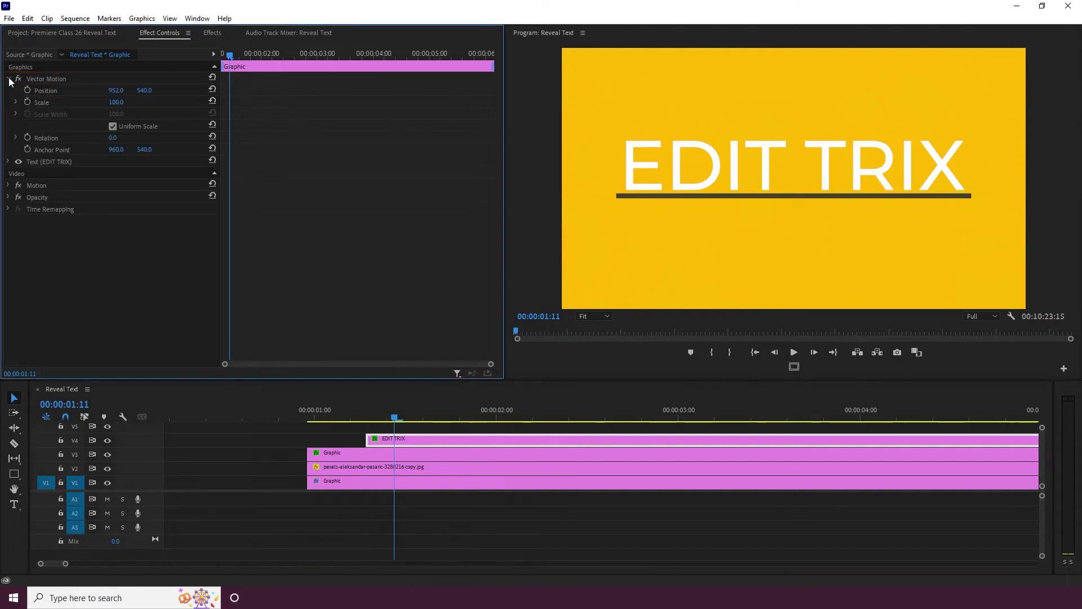
click(381, 418)
drag(382, 418, 365, 418)
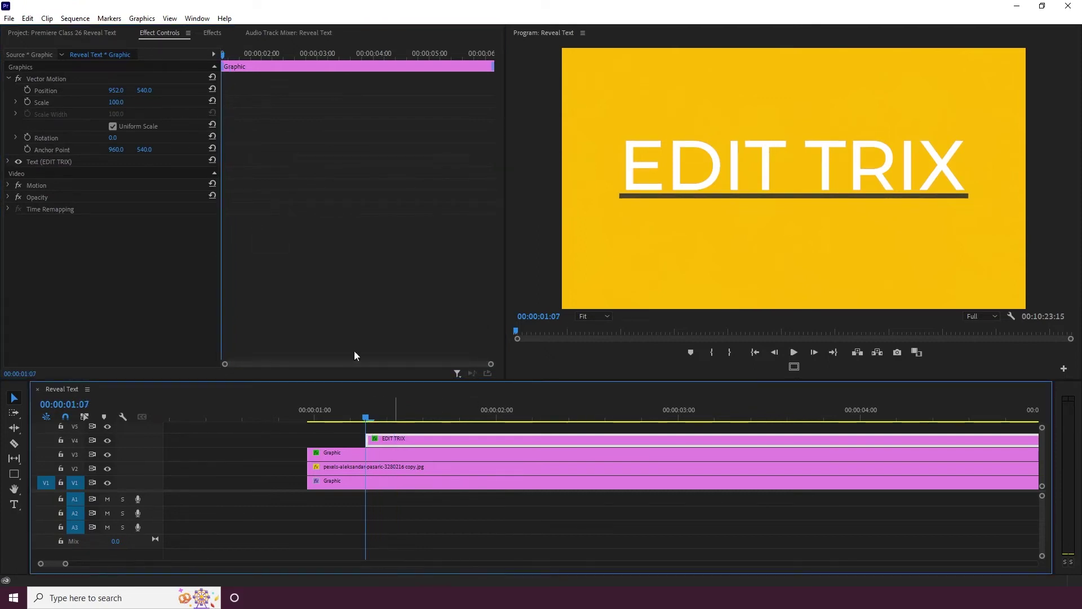
drag(144, 91, 286, 90)
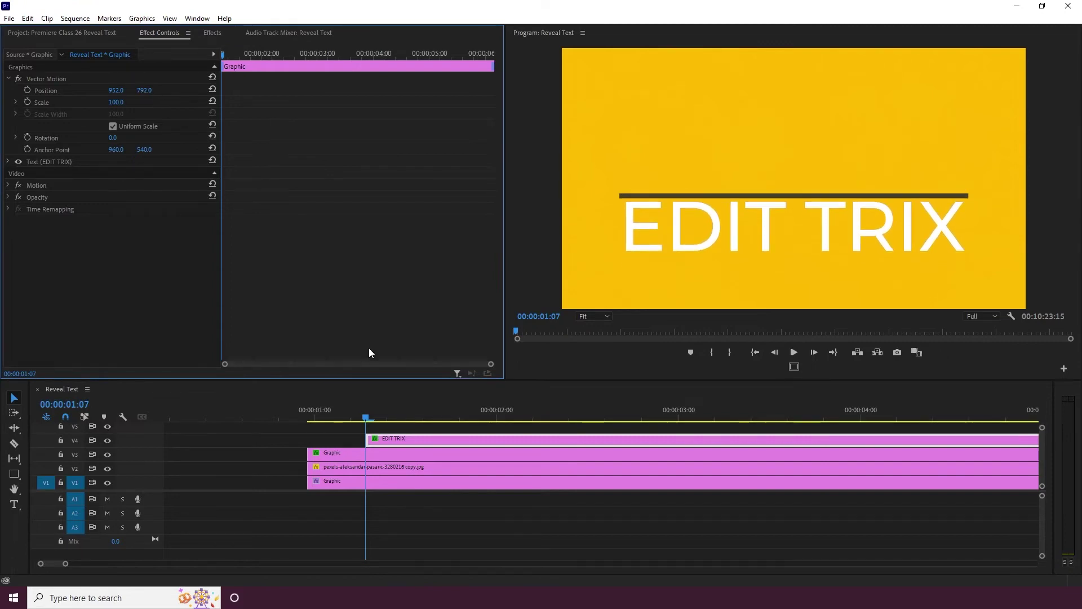
click(27, 90)
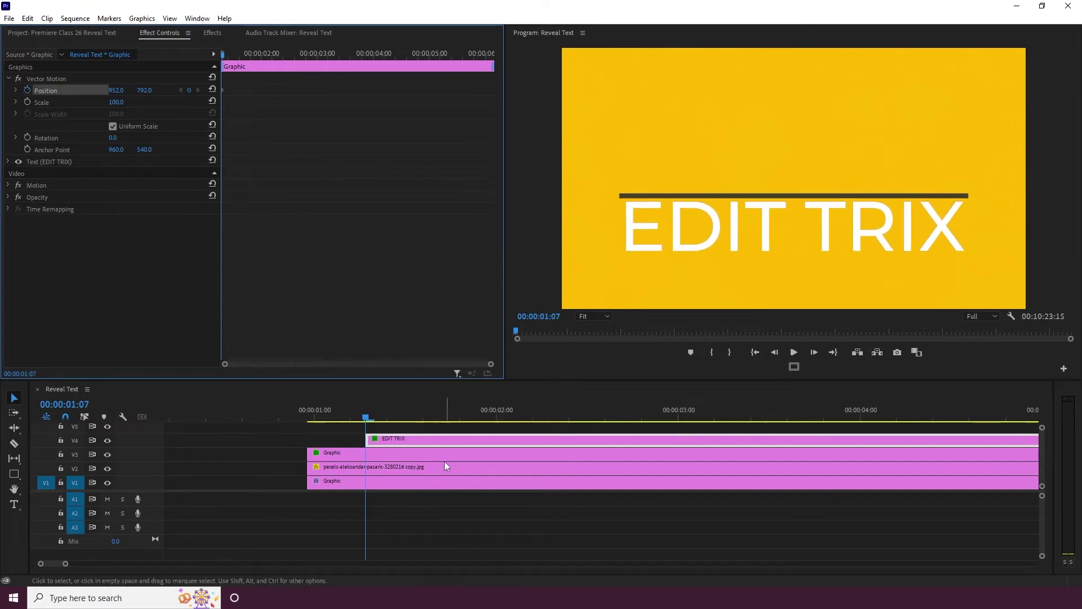
Step: Add a second Position keyframe at 00:00:01:17 that raises the EDIT TRIX text back above the line
key(shift+Right)
key(shift+Right)
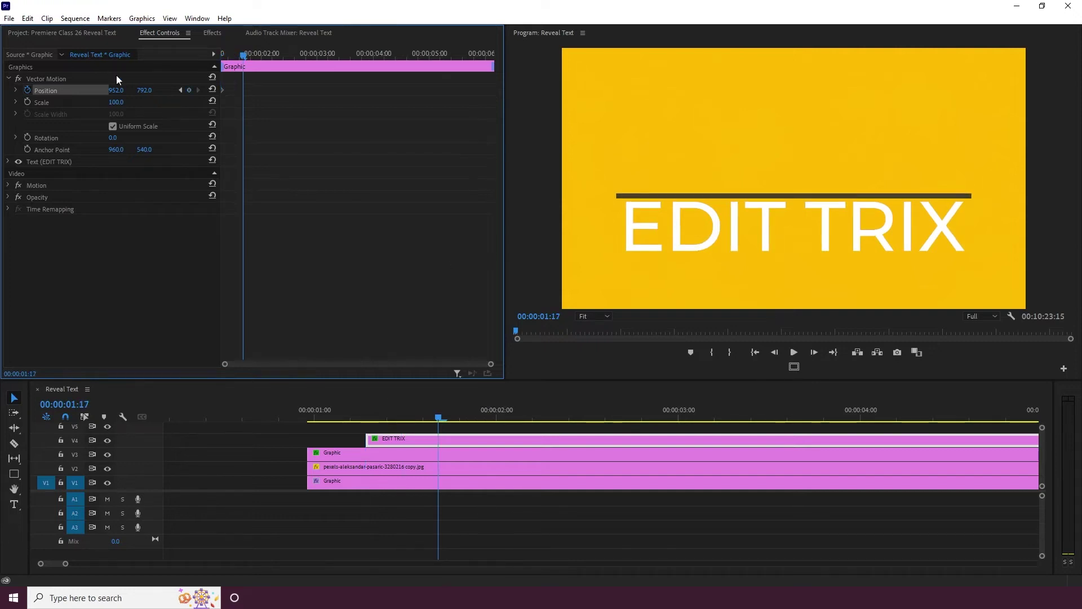
drag(141, 90, 2, 90)
Step: Apply temporal easing to both Position keyframes of the EDIT TRIX clip, using Ease In for the second
drag(307, 420, 387, 420)
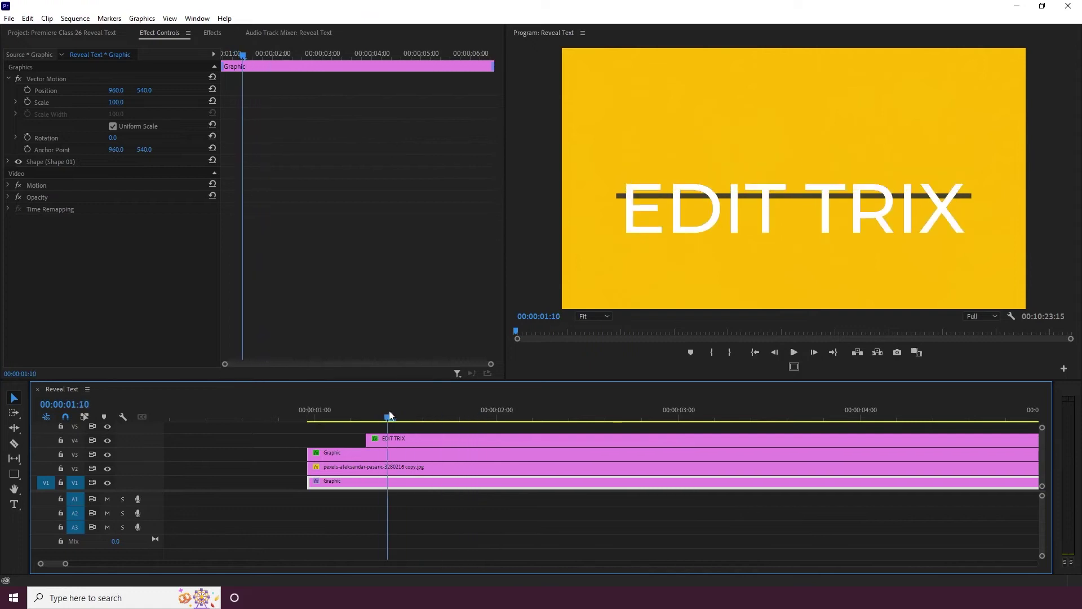
click(403, 442)
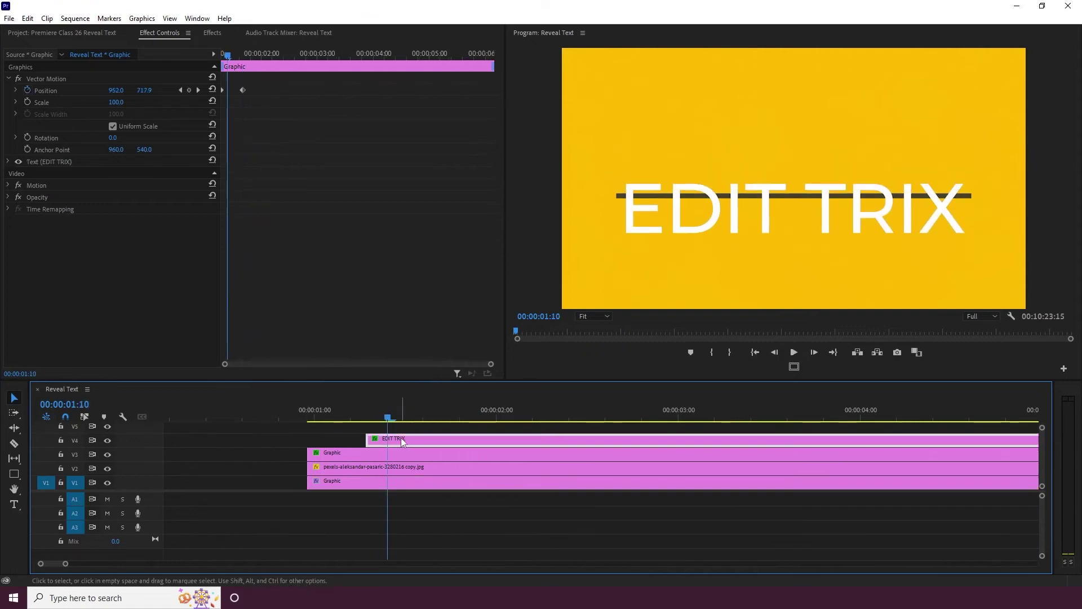
right_click(223, 92)
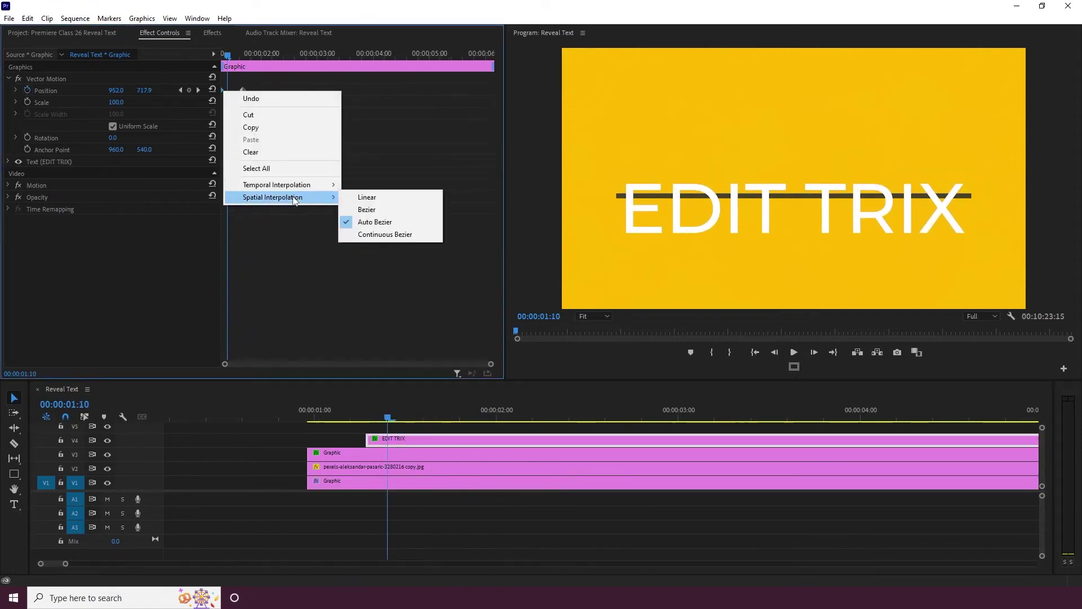
mouse_move(294, 186)
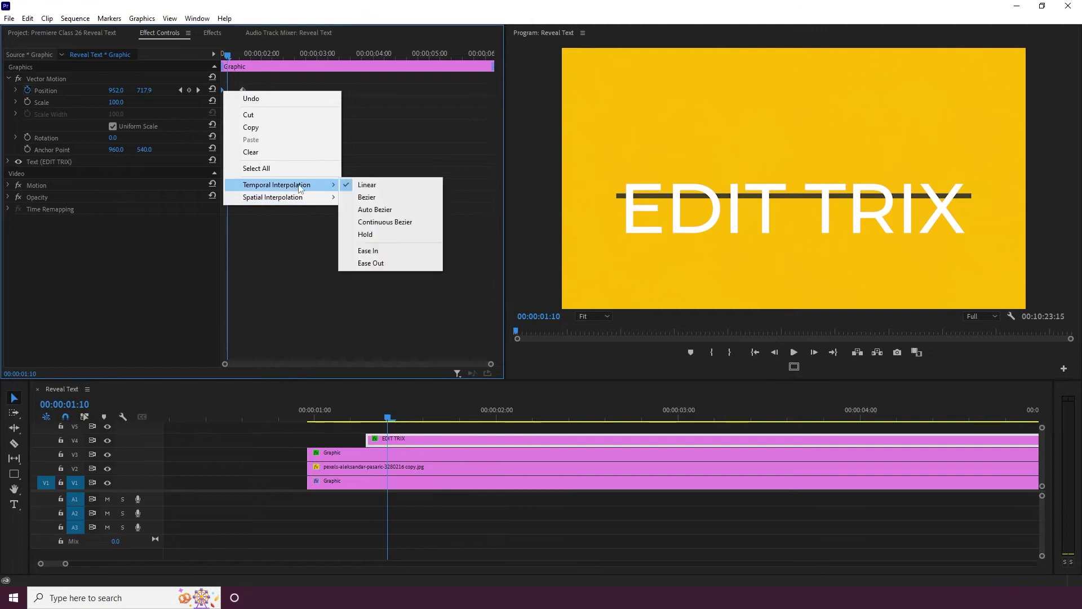
click(384, 252)
right_click(241, 89)
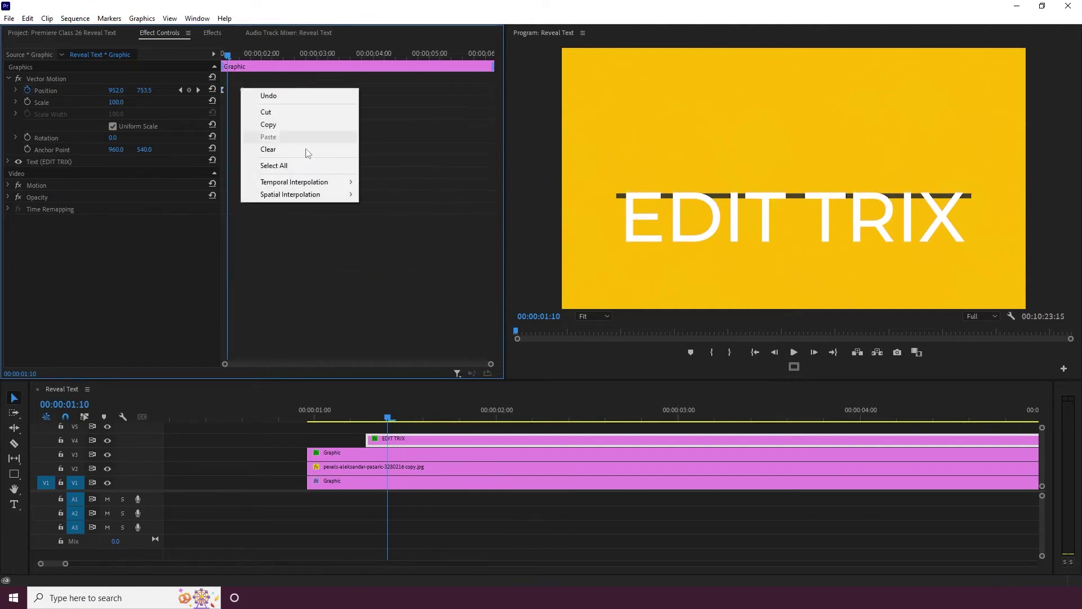
mouse_move(304, 182)
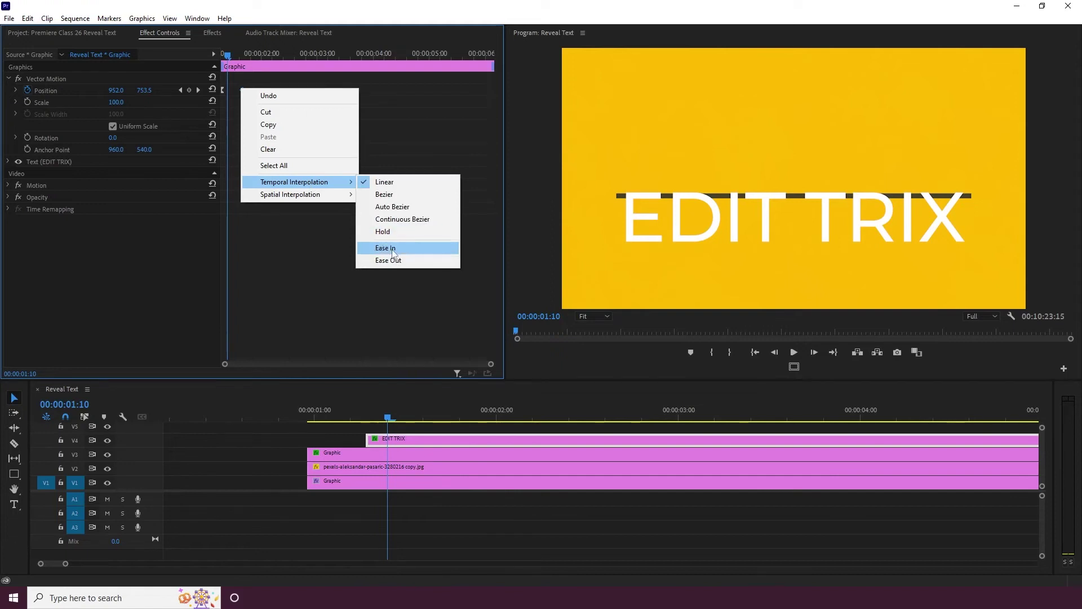
click(383, 250)
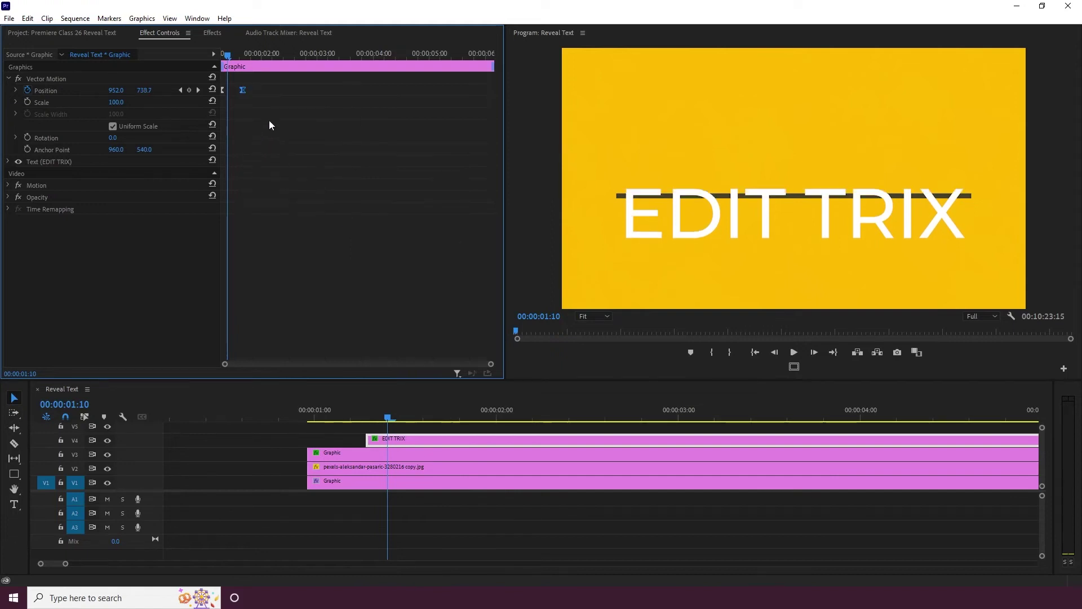
Step: Reshape the EDIT TRIX Position velocity curve so the text moves fastest near the start, and play the reveal from 00:00:01:00
click(16, 91)
drag(241, 124, 235, 125)
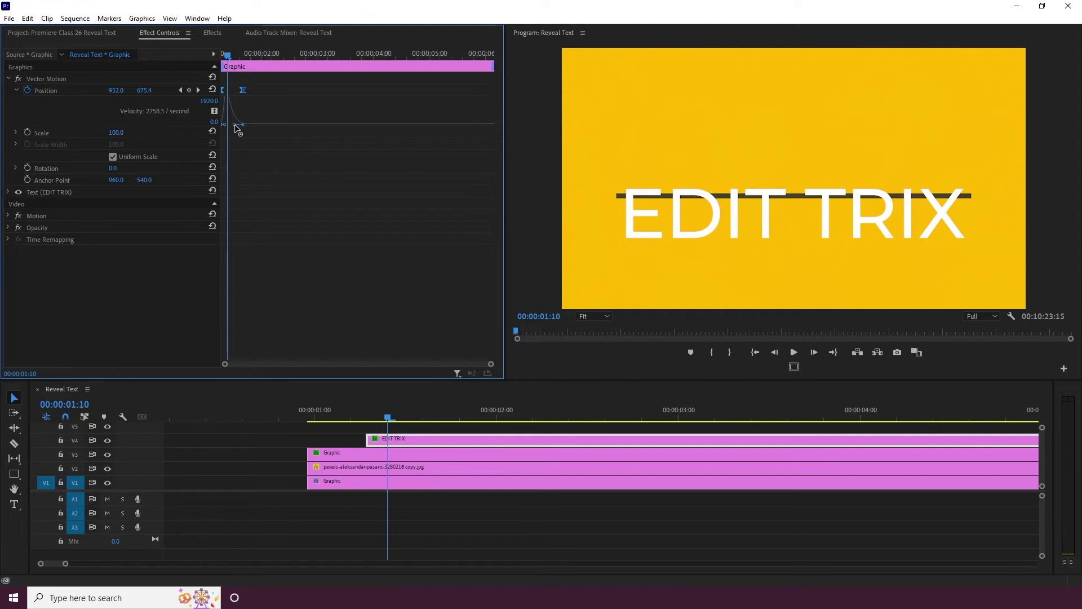
drag(373, 418, 315, 418)
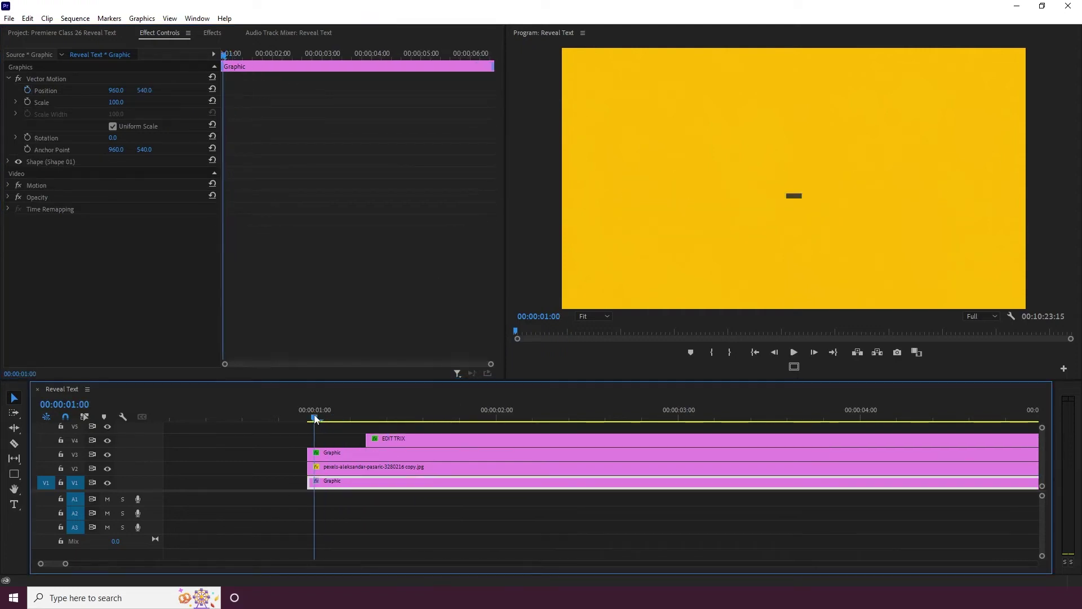
key(space)
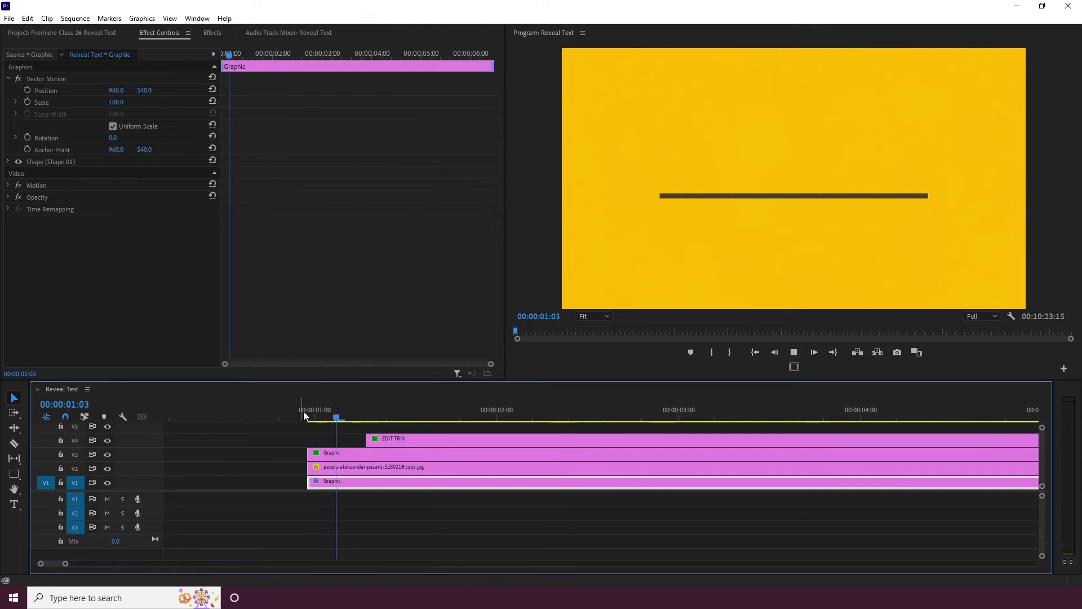
click(364, 401)
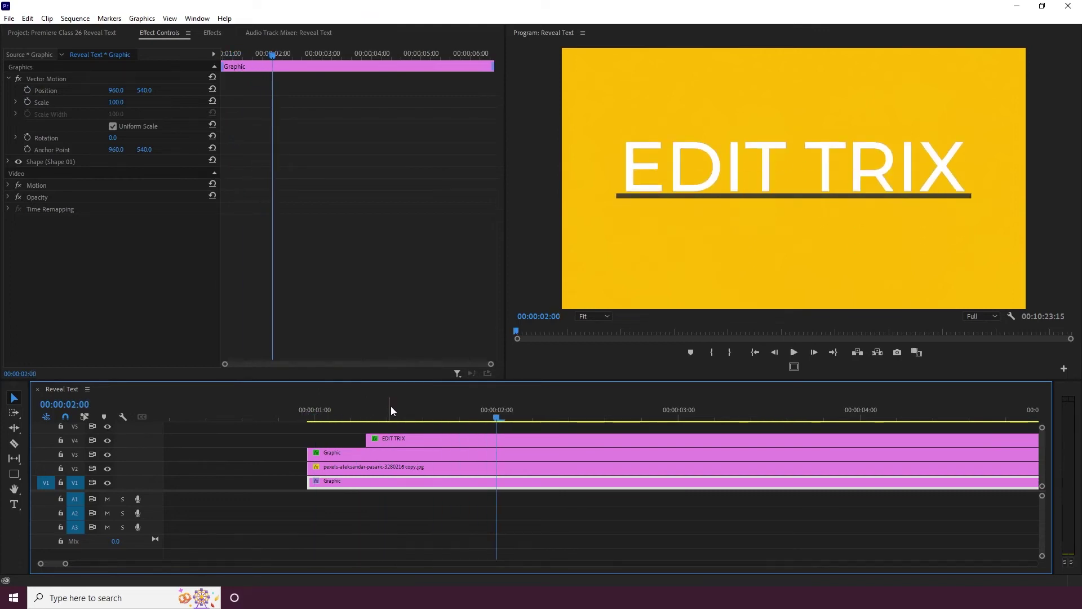
Step: Move the EDIT TRIX clip's second Position keyframe a few frames later
click(393, 436)
click(246, 90)
Step: Step frame by frame from 00:00:01:10 to 00:00:01:18 to examine how the text rises past the line
mouse_move(389, 419)
mouse_down()
mouse_move(411, 419)
mouse_move(379, 418)
mouse_move(399, 420)
mouse_move(389, 430)
mouse_up()
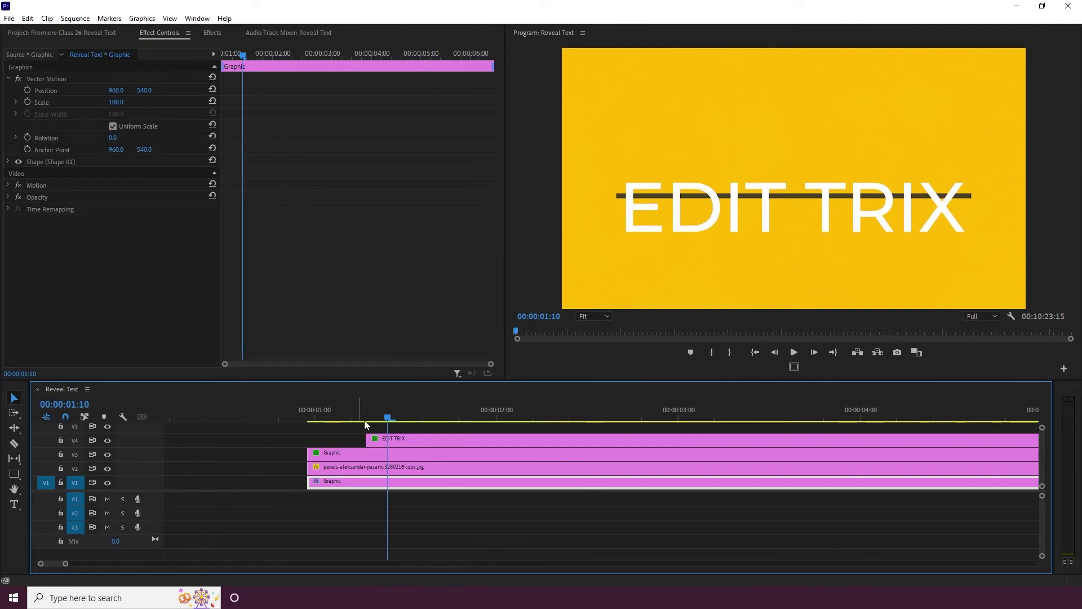
key(Right)
key(Right)
key(Right)
key(Right)
key(Right)
key(Right)
key(Right)
key(Right)
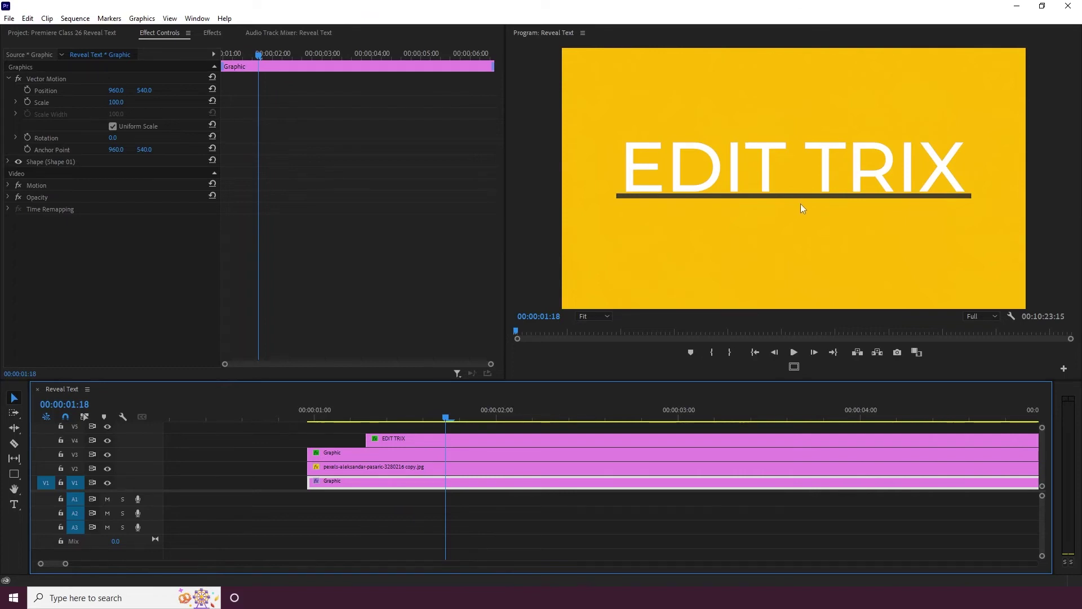
Step: Add a rectangular opacity mask to the EDIT TRIX clip and fit it around the whole text, with its lower edge on the line
click(468, 444)
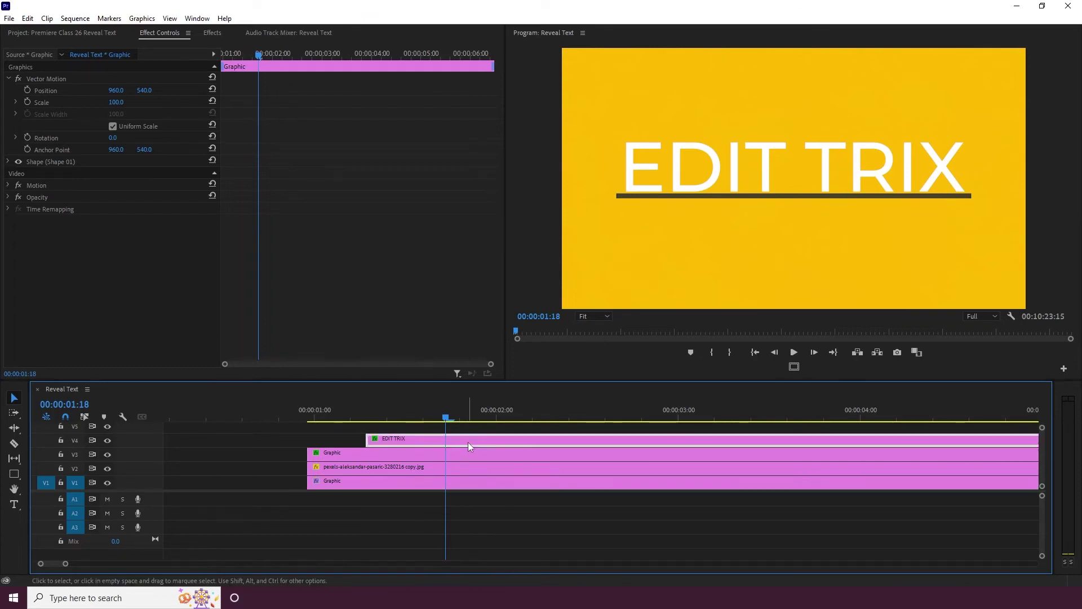
click(7, 228)
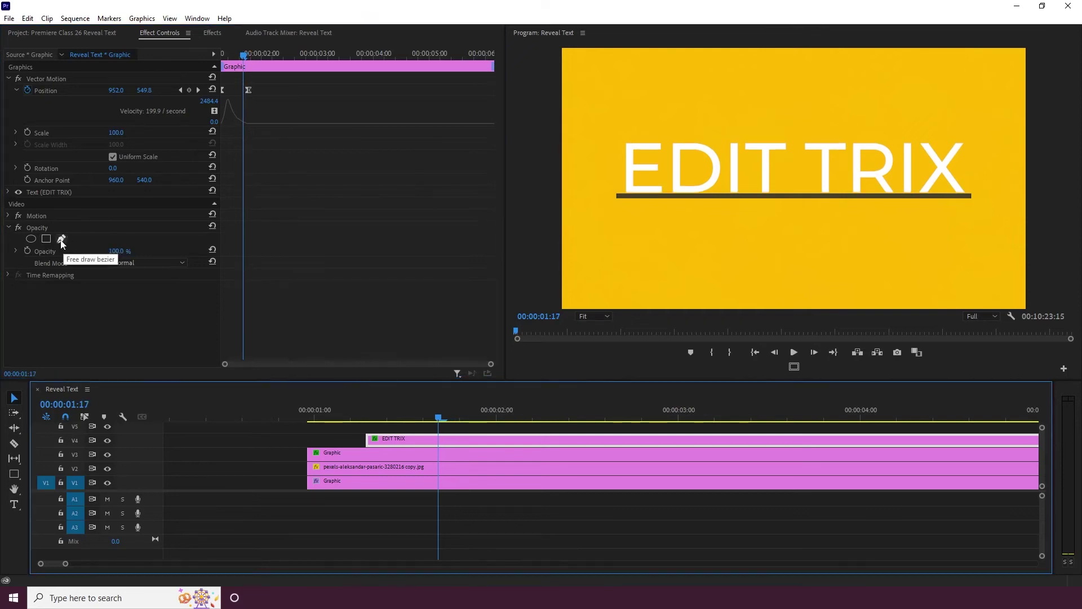
click(46, 239)
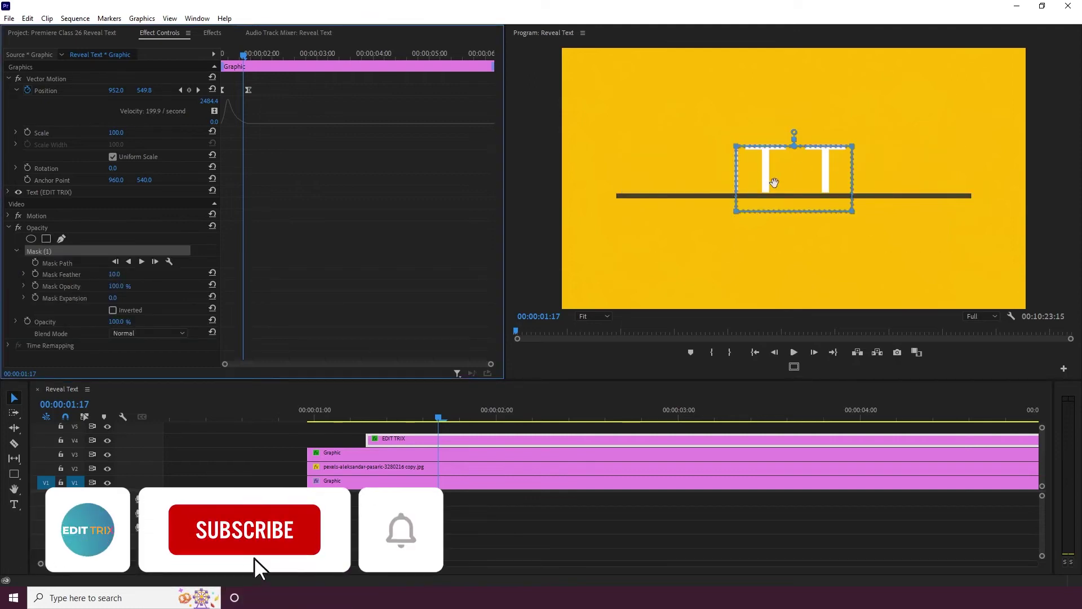
drag(774, 182, 674, 158)
drag(761, 104, 728, 225)
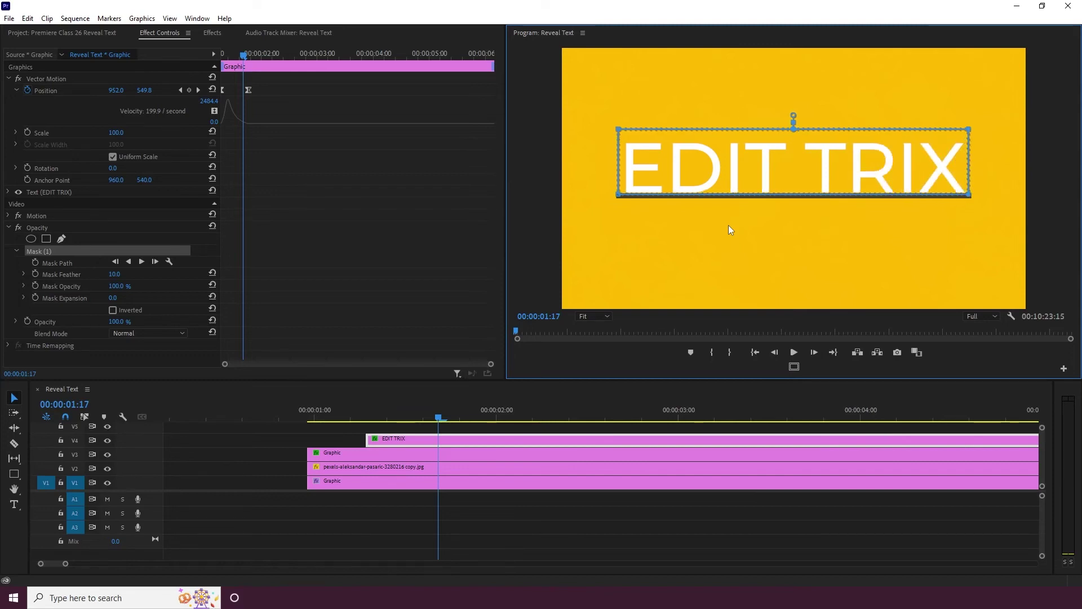
click(728, 224)
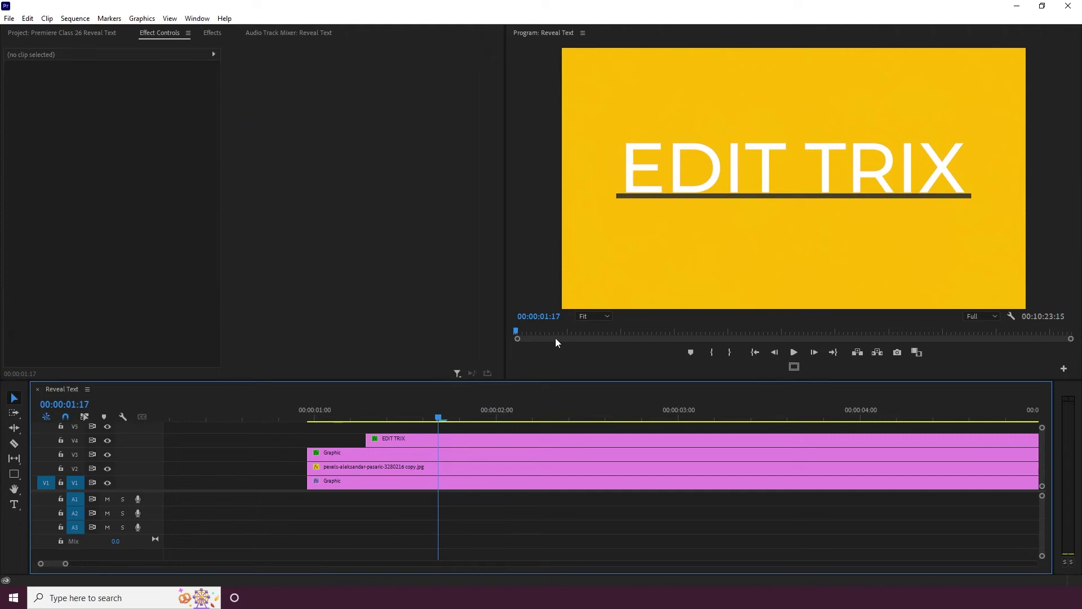
Step: Set the EDIT TRIX mask's feather to 0 and check the reveal at 00:00:01:11
click(452, 438)
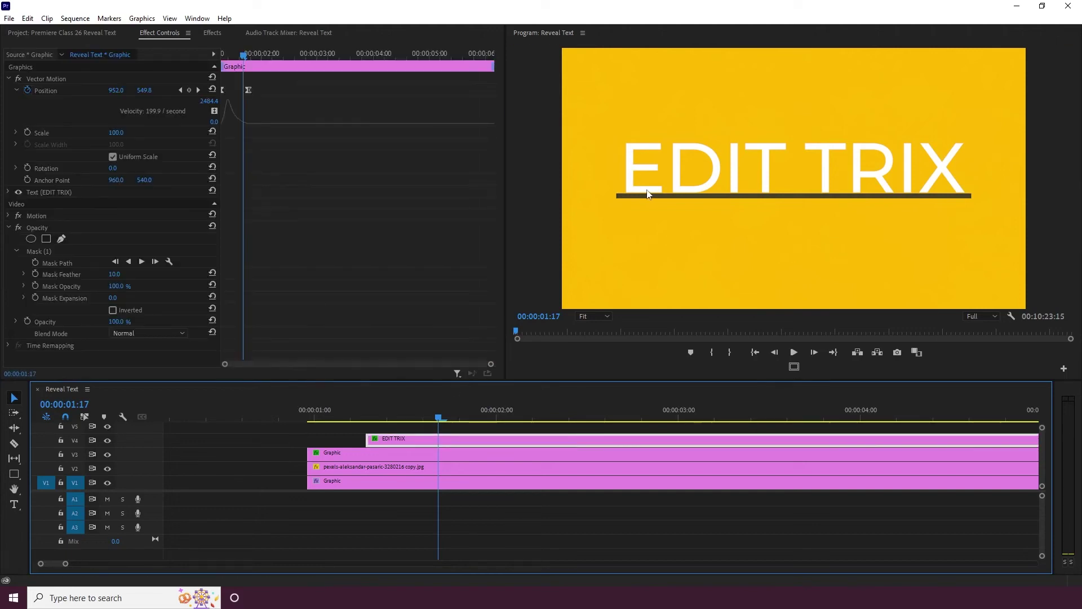
mouse_move(399, 418)
mouse_down()
mouse_move(369, 420)
mouse_move(383, 421)
mouse_up()
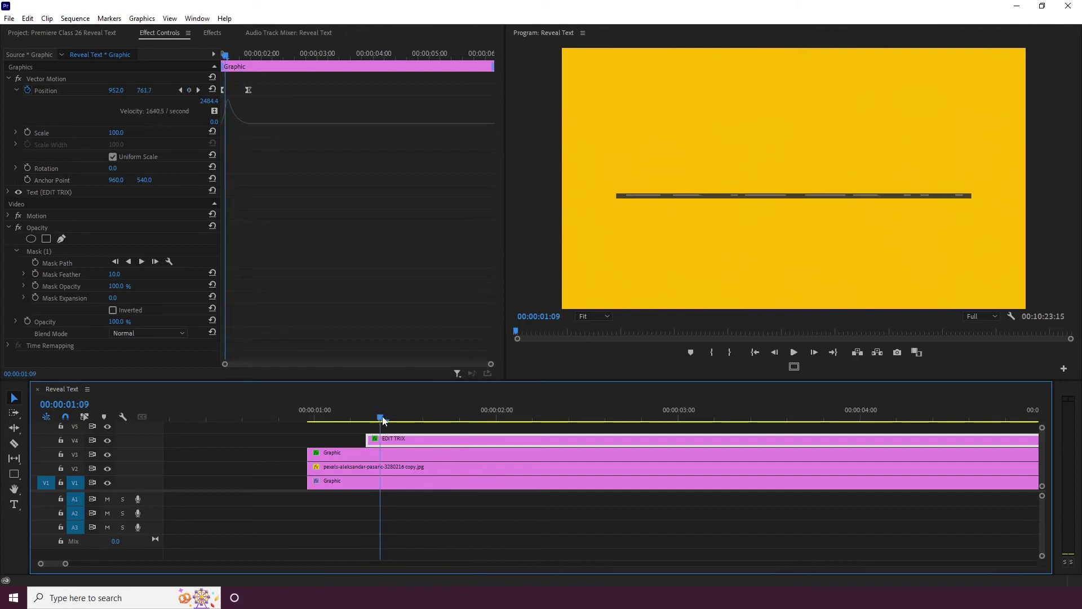
click(116, 274)
text(0)
key(Return)
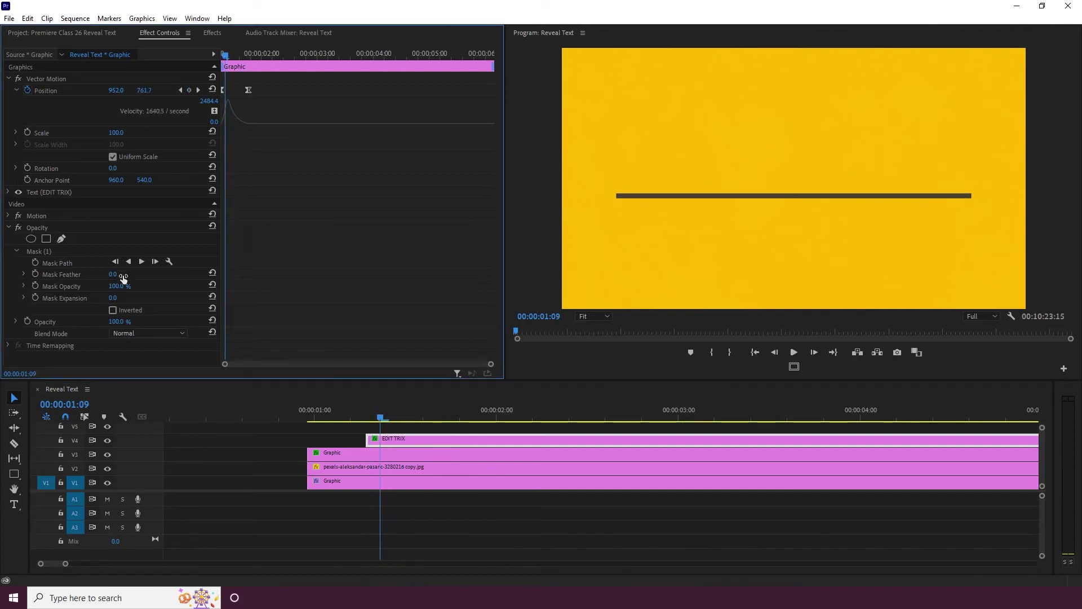
click(396, 420)
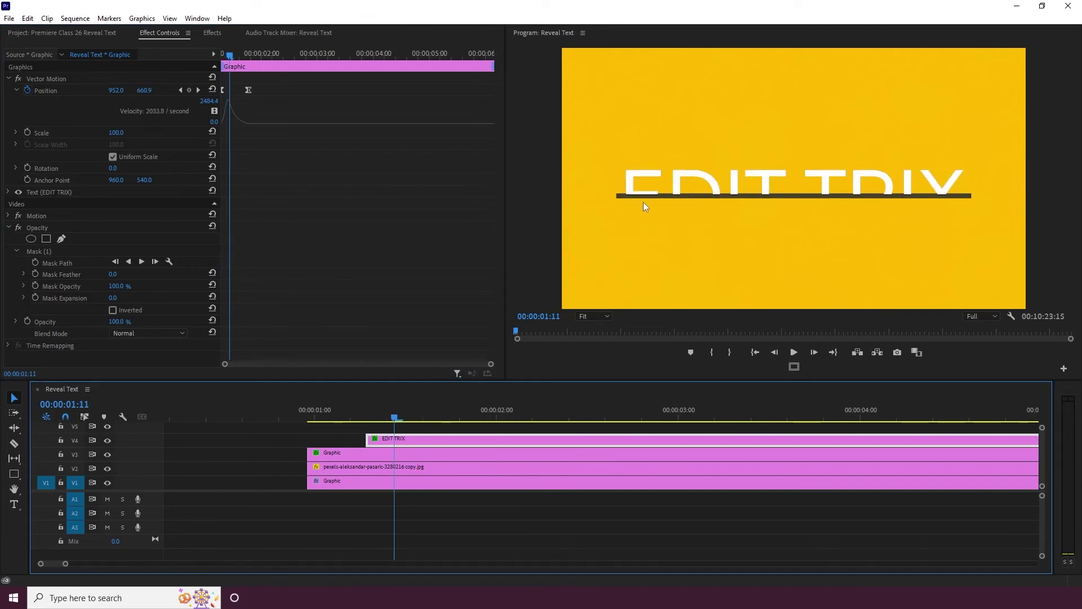
Step: Select the EDIT TRIX clip's opacity mask and nudge its two right-hand corner points slightly upward in the enlarged preview
key(grave)
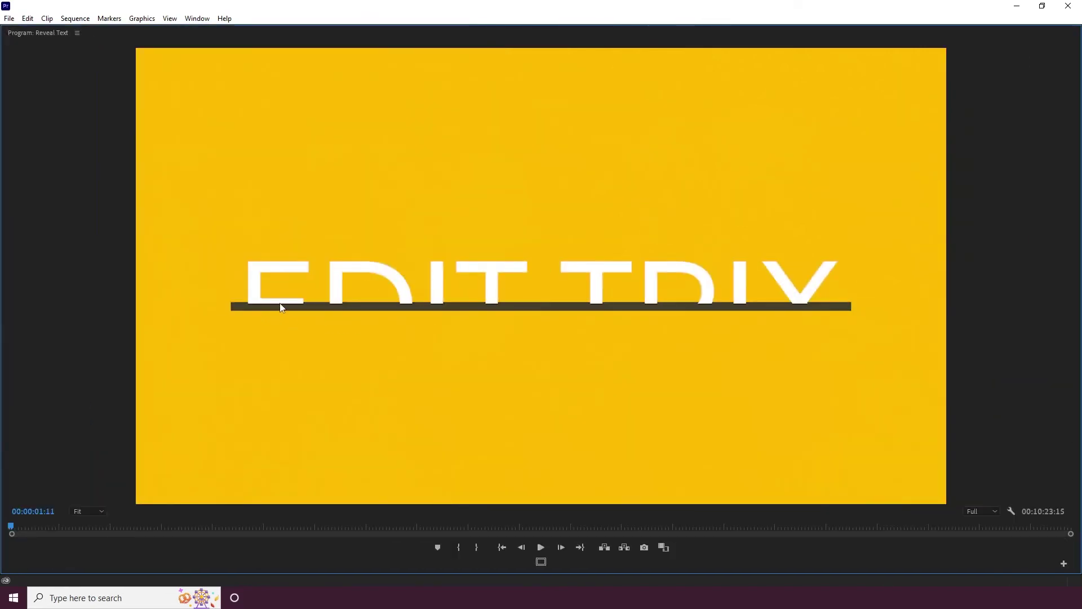
key(grave)
click(45, 252)
key(grave)
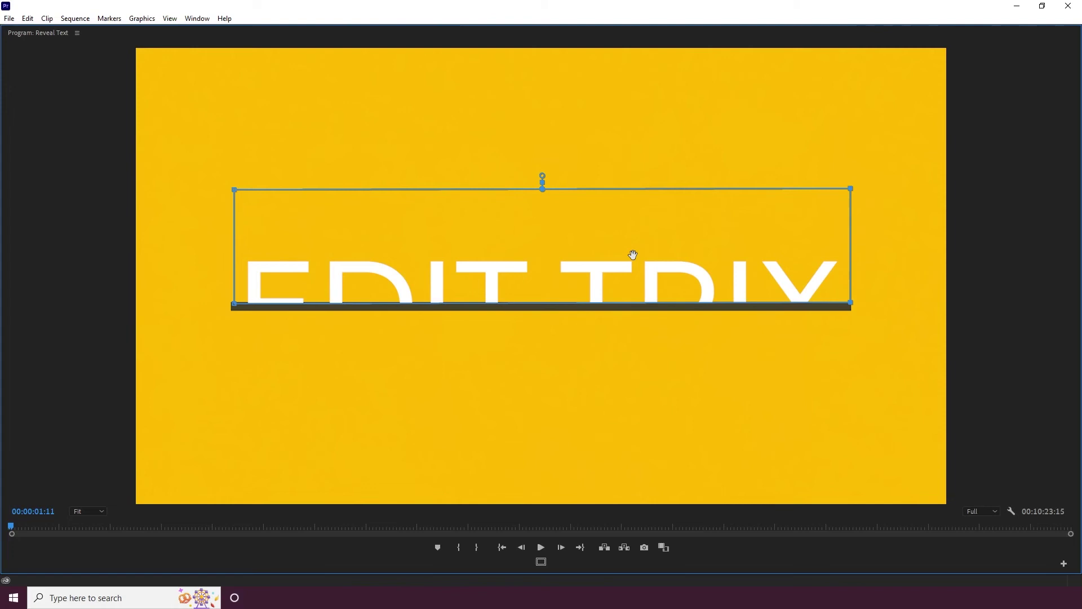
key(Up)
key(Up)
key(Up)
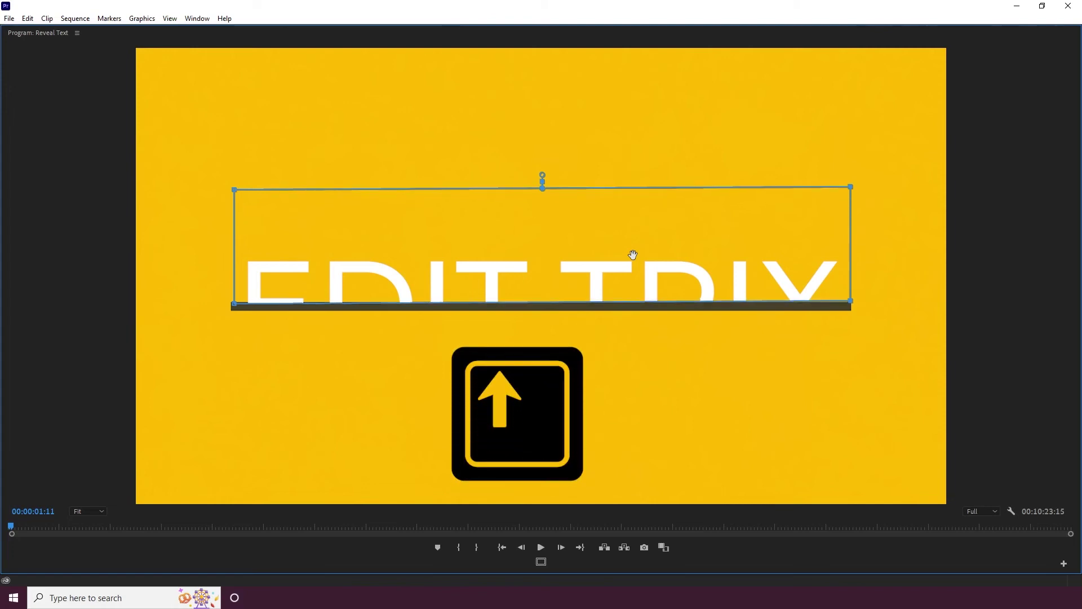
Step: Nudge the mask's two lower corner points upward together so the lower edge sits just above the dark line's upper edge
drag(893, 281, 135, 447)
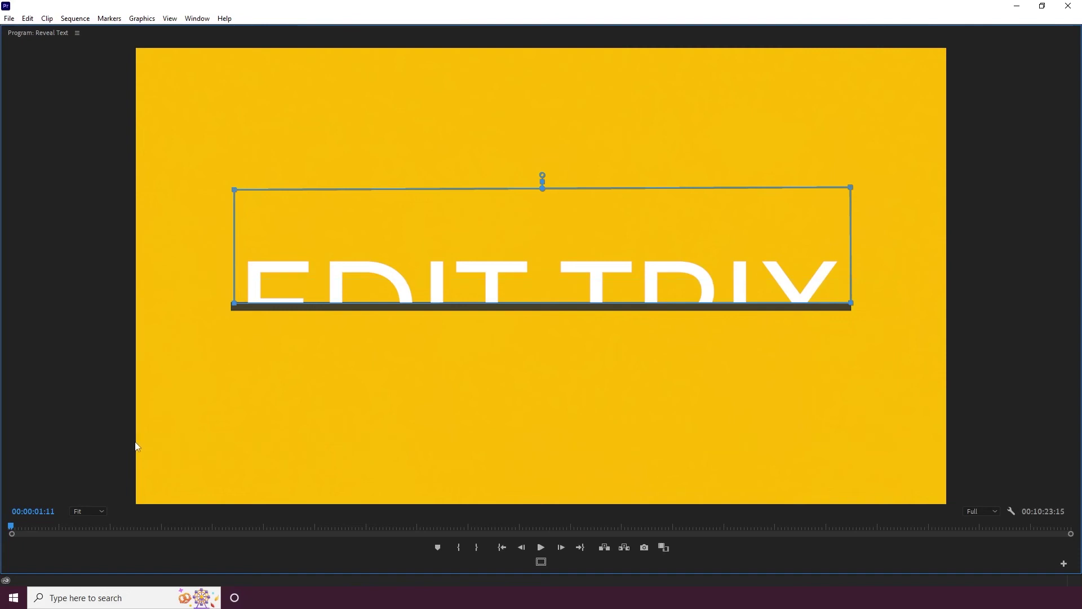
key(Up)
key(Up)
key(Up)
key(Up)
key(Up)
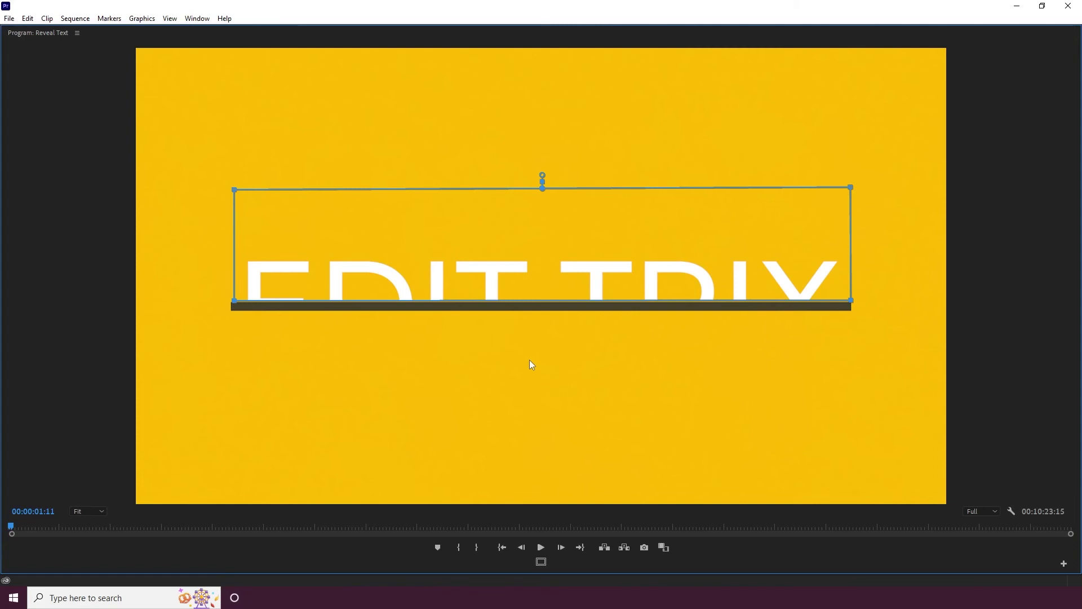
Step: Play back the reveal animation, return to 00:00:00:23 and replay it in the enlarged preview
key(space)
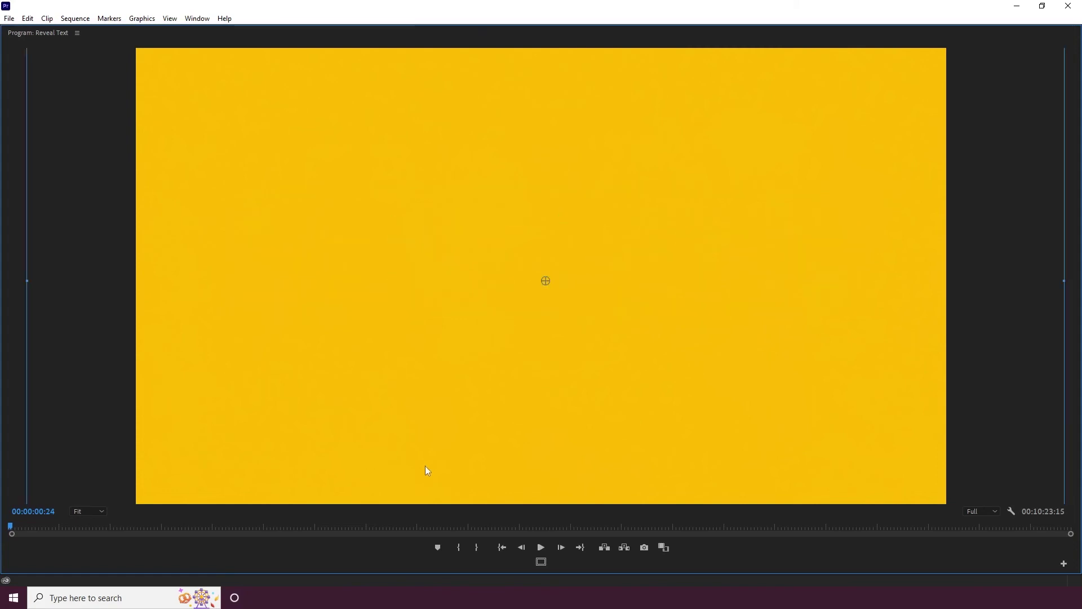
key(space)
key(grave)
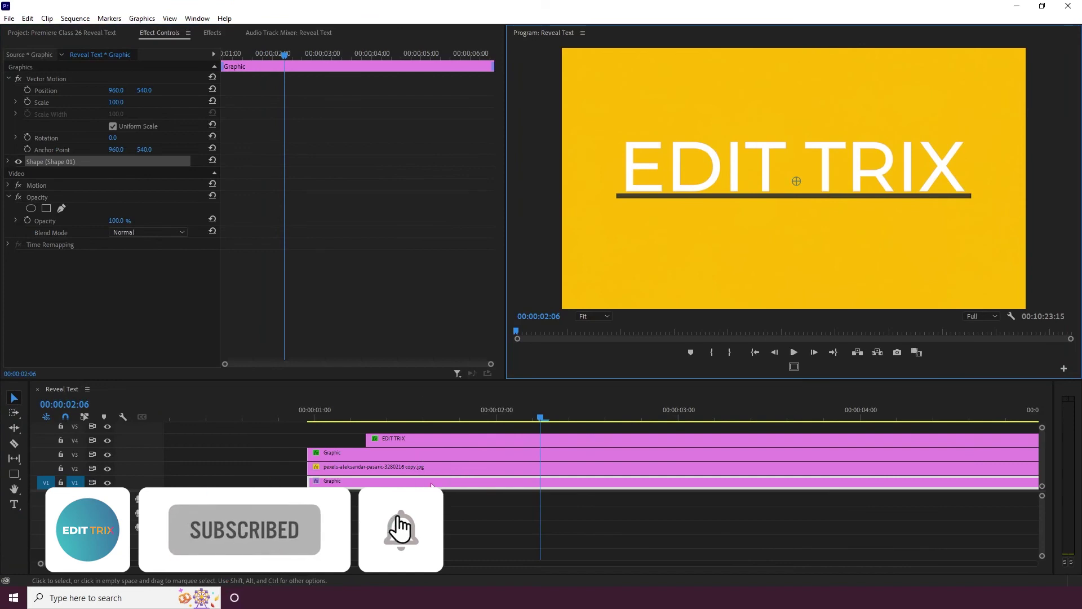
click(314, 420)
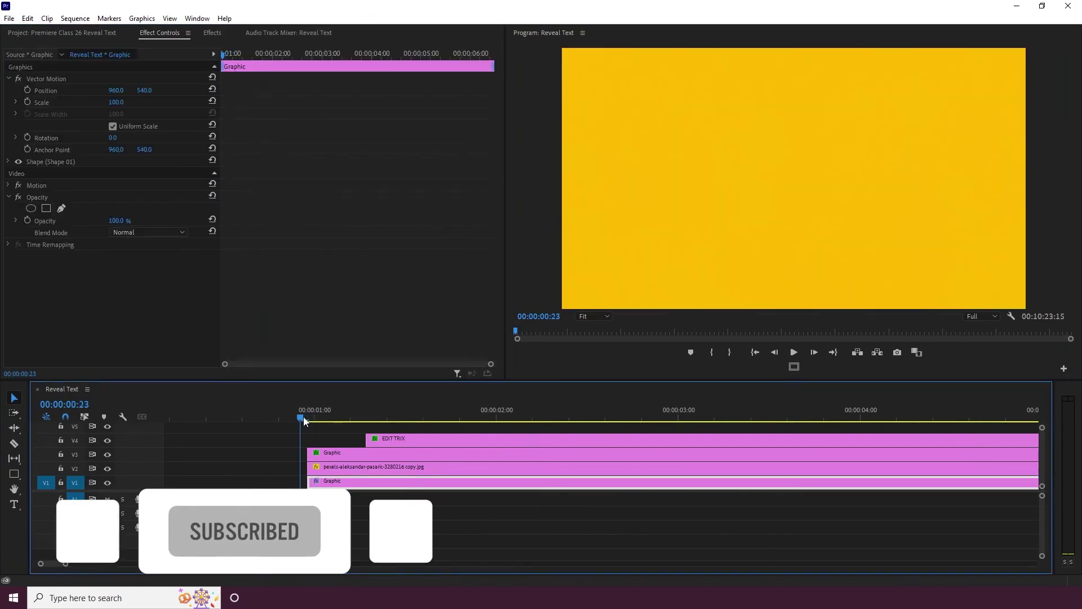
key(grave)
key(space)
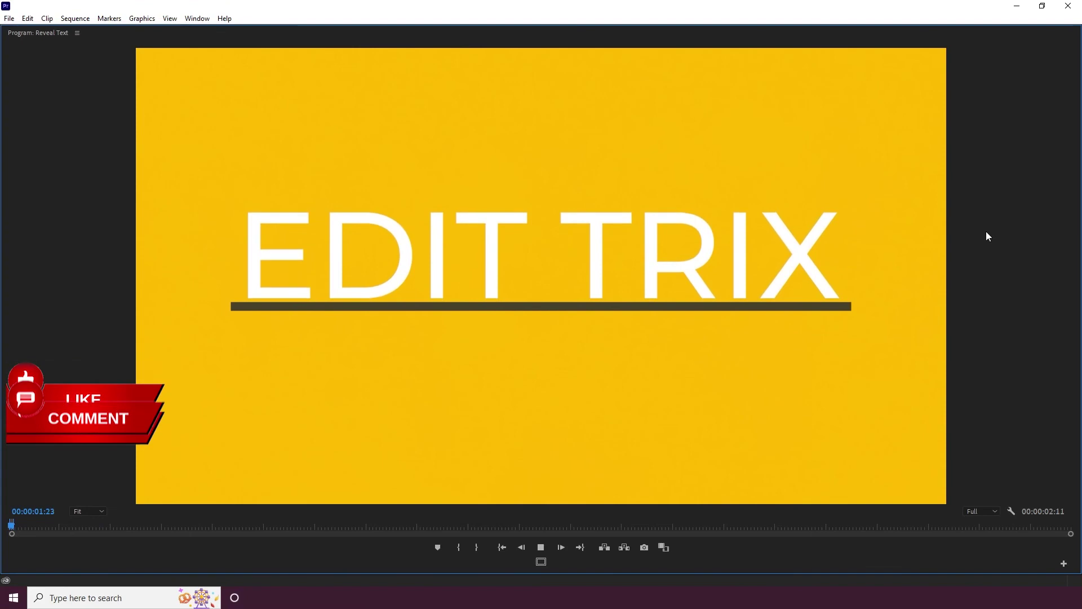